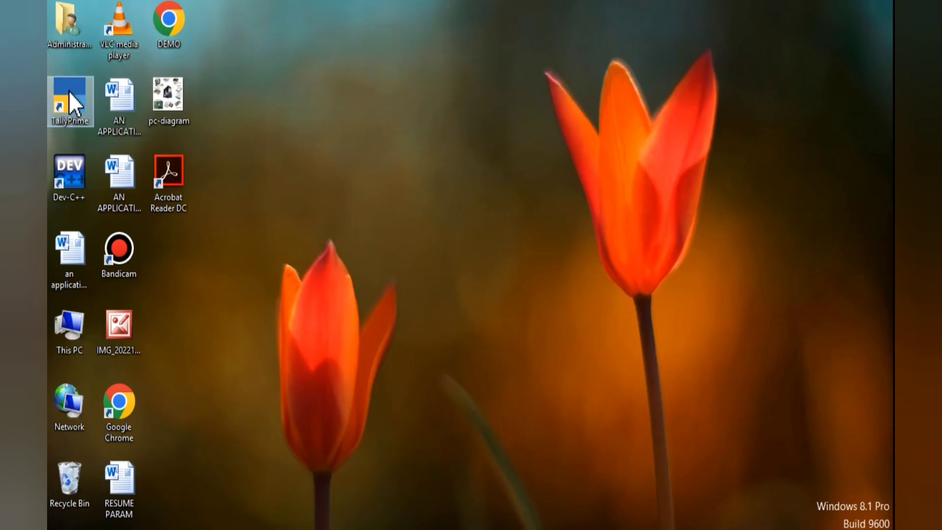
Launch TallyPrime EDU from its desktop shortcut
{"action": "double_click", "coordinate": [69, 92]}
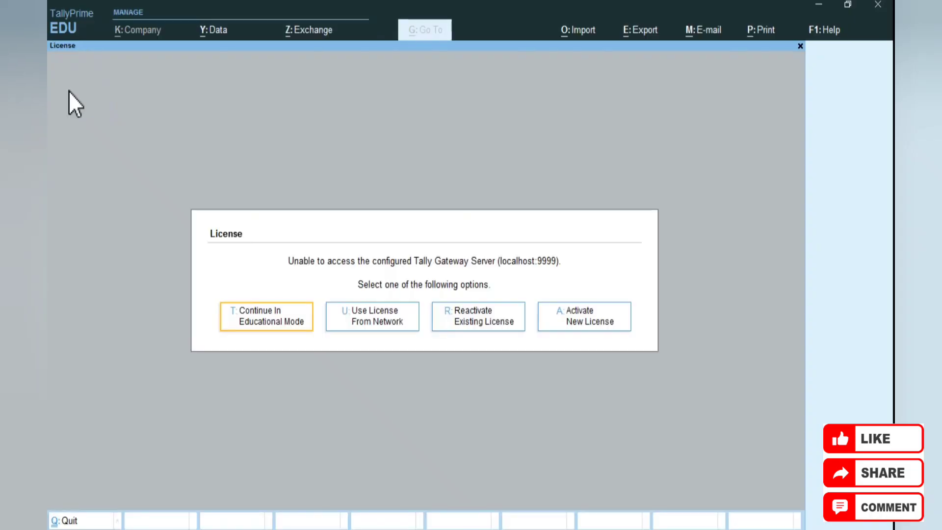
Continue TallyPrime in Educational Mode
{"action": "left_click", "coordinate": [264, 316]}
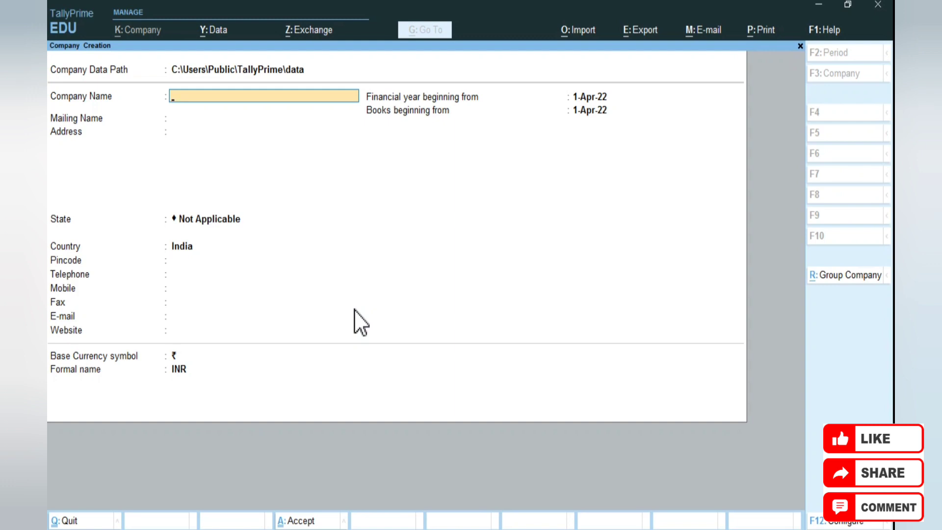
Enter 'Balaji Eenterprises' as company and mailing name, plus the company's Jaipur street address
{"action": "type", "text": "Balaji Eenterprises"}
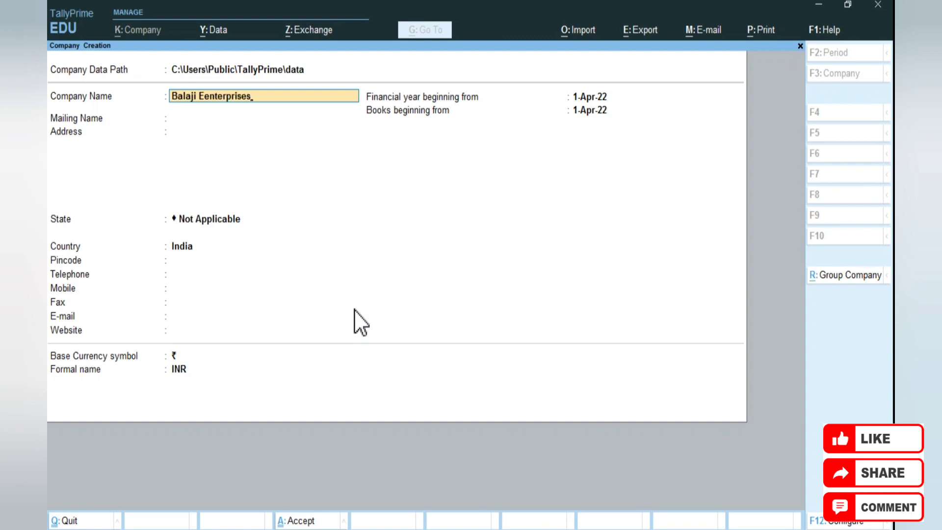
{"action": "key", "text": "Return"}
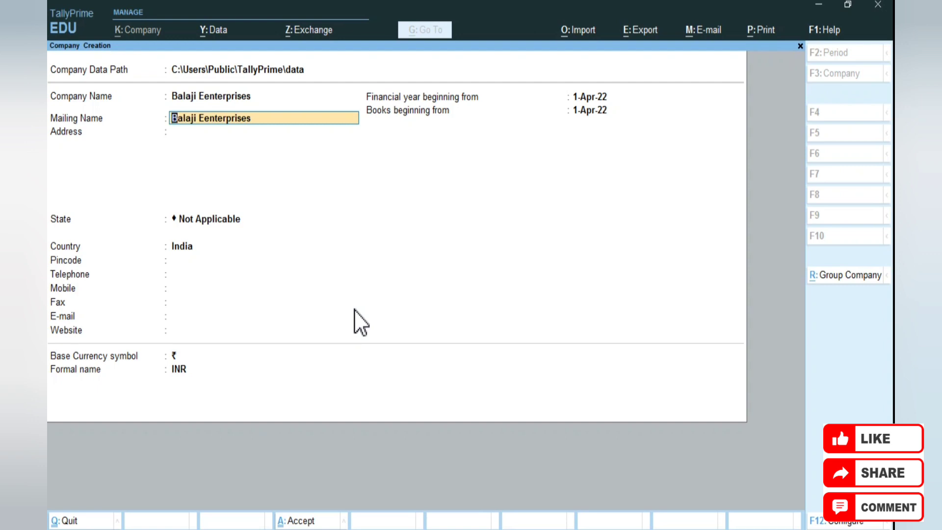
{"action": "key", "text": "Return"}
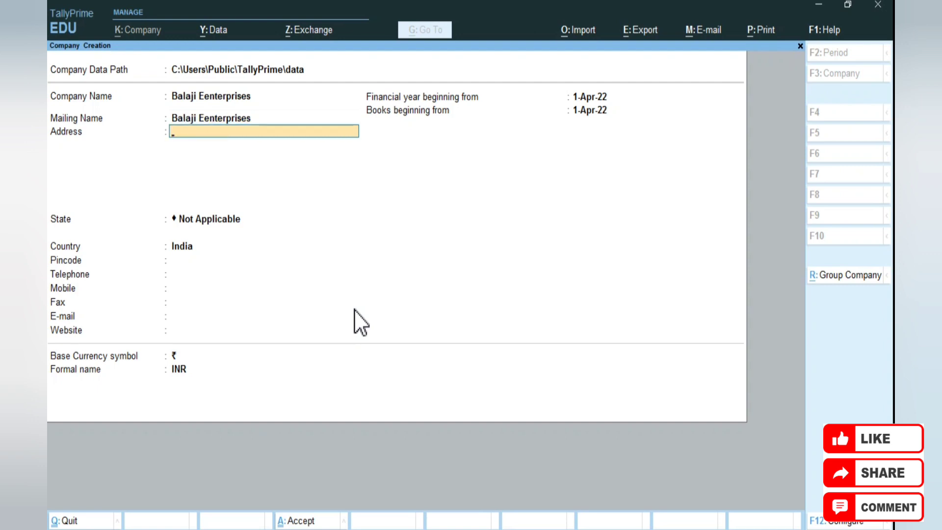
{"action": "key", "text": "Return"}
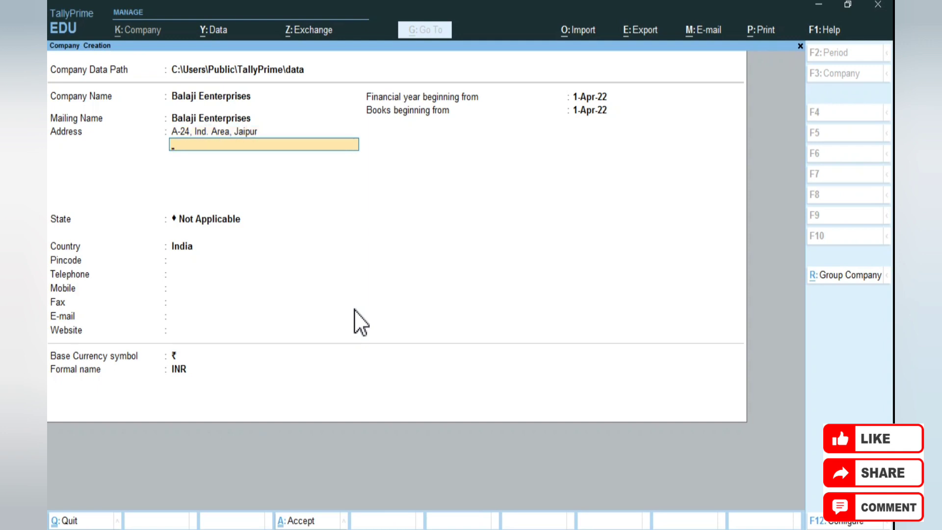
{"action": "key", "text": "Return"}
Set the company's state to Rajasthan and enter its pincode
{"action": "type", "text": "R"}
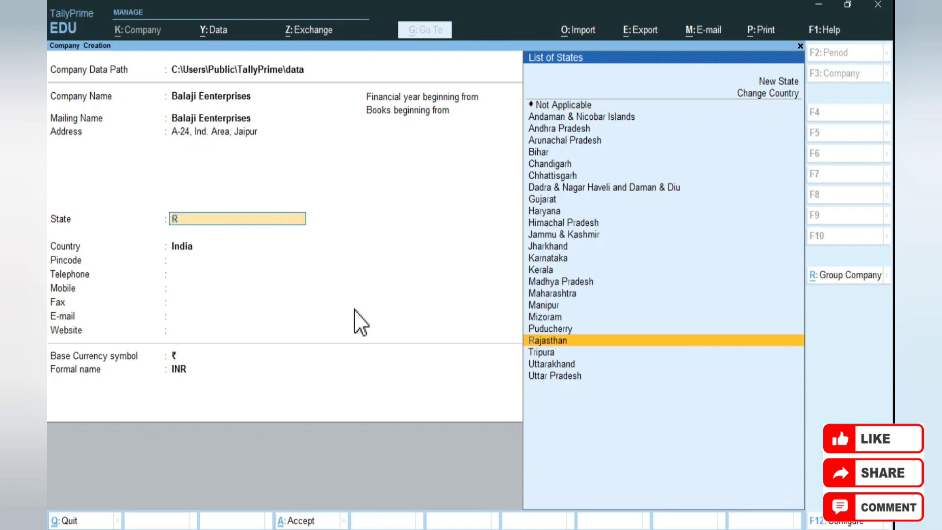
{"action": "key", "text": "Return"}
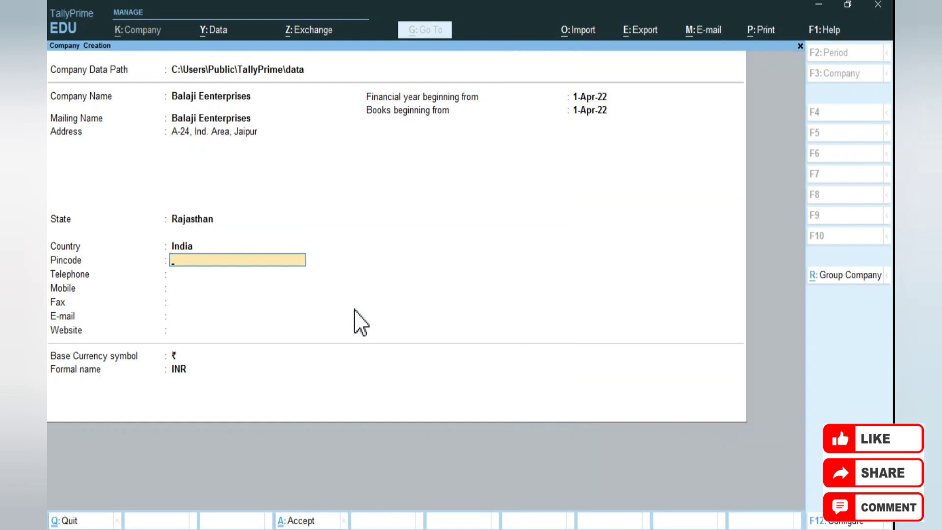
{"action": "type", "text": "332562"}
{"action": "key", "text": "Return"}
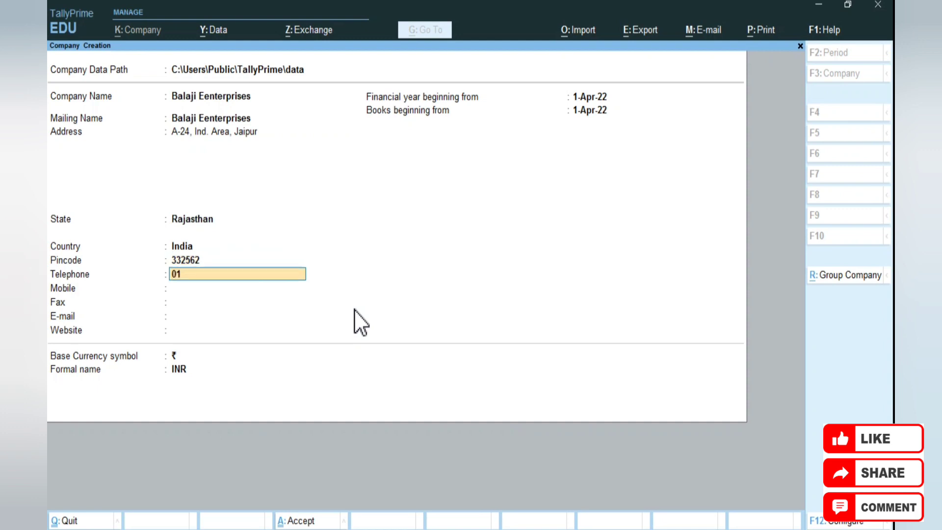
Enter the company's telephone and mobile numbers, leaving fax, e-mail and website blank
{"action": "key", "text": "Return"}
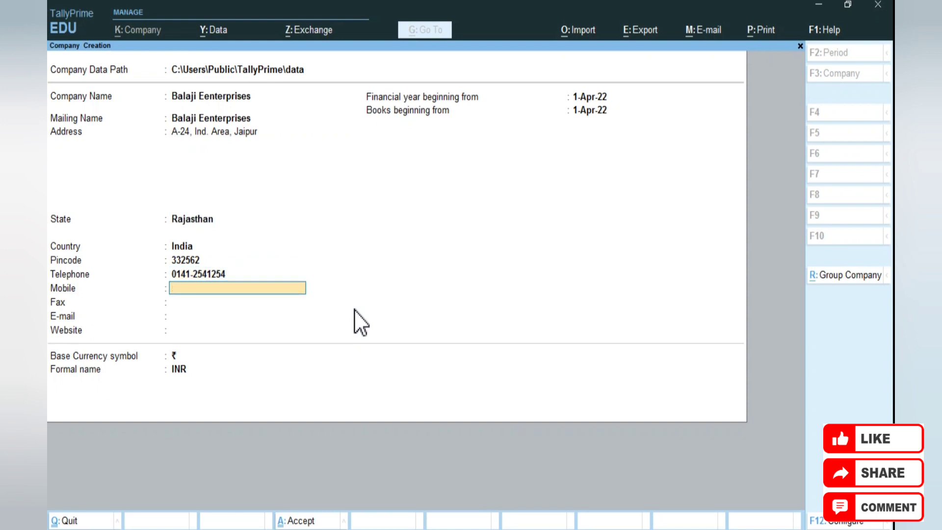
{"action": "key", "text": "Return"}
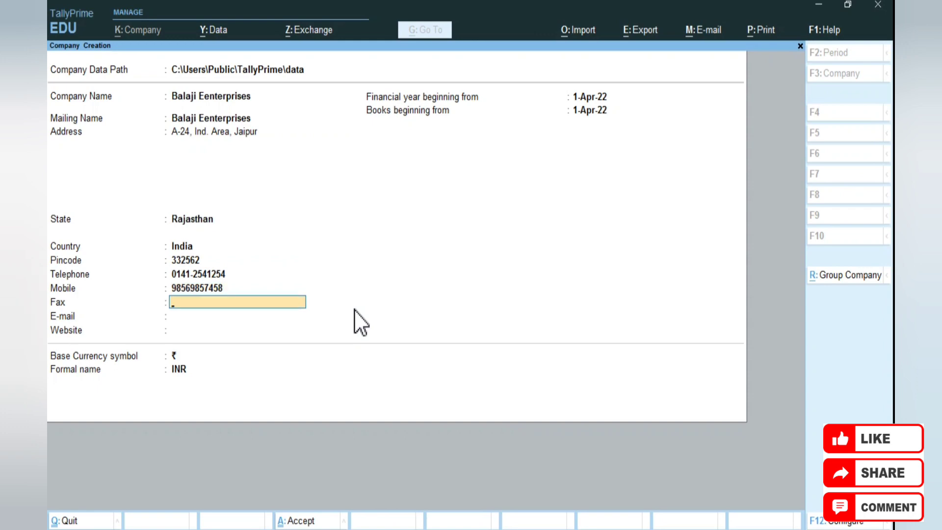
{"action": "key", "text": "Return"}
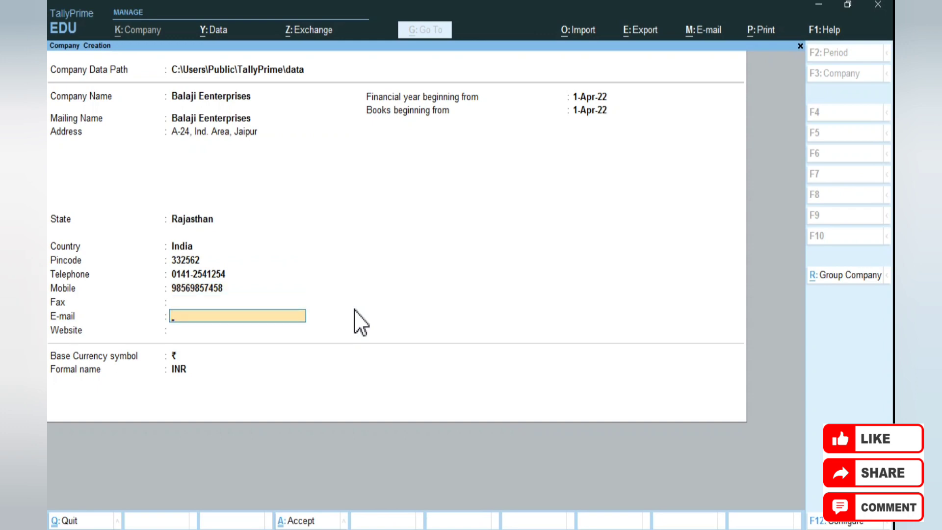
{"action": "key", "text": "Return"}
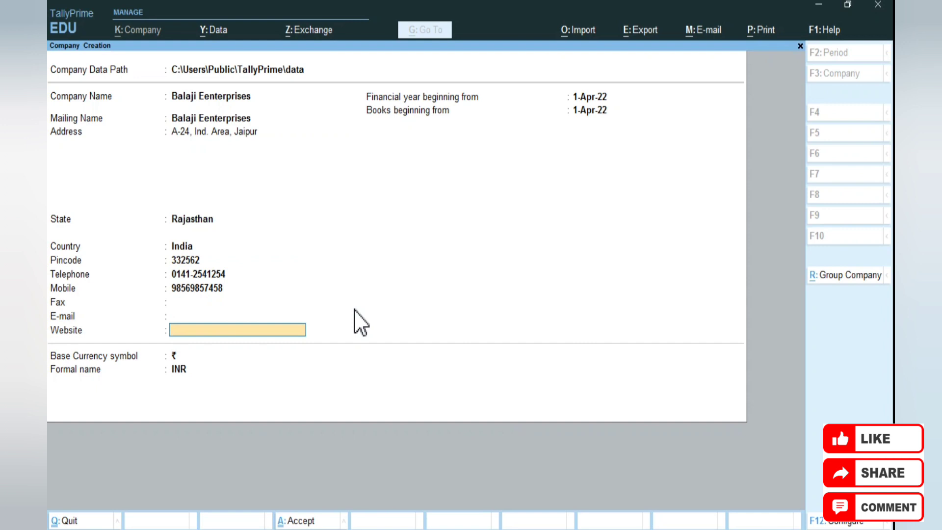
{"action": "key", "text": "Return"}
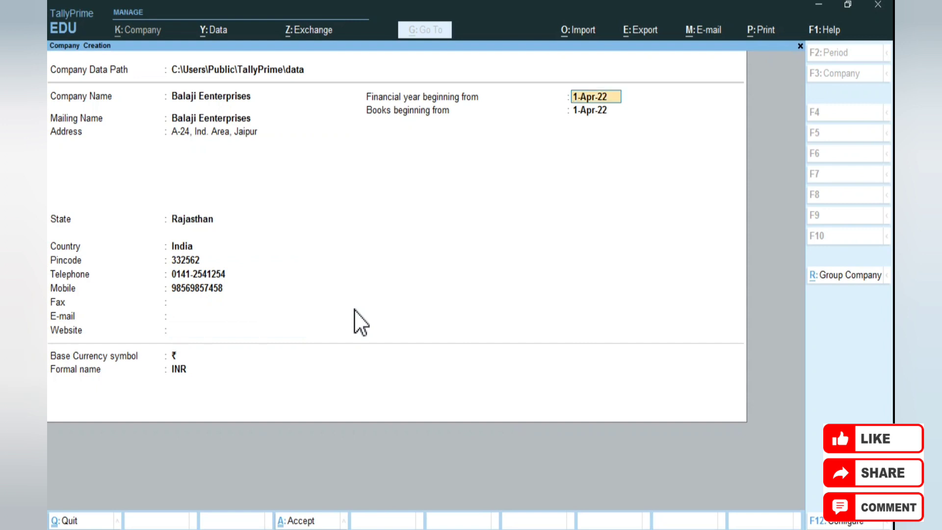
Start the financial year 1-Apr-2023 and books 1-Jun-2023, keeping ₹/INR currency
{"action": "type", "text": "1-4-2023"}
{"action": "key", "text": "Return"}
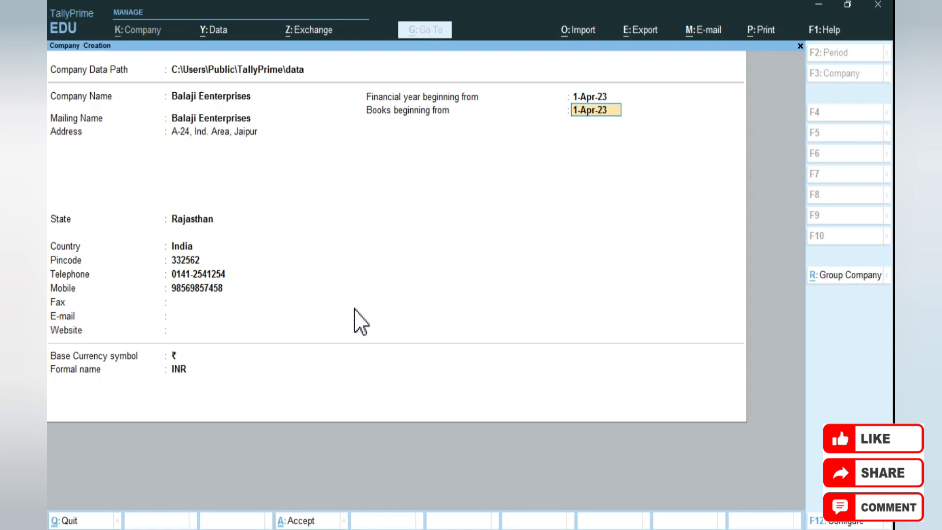
{"action": "type", "text": "1-6-2023"}
{"action": "key", "text": "Return"}
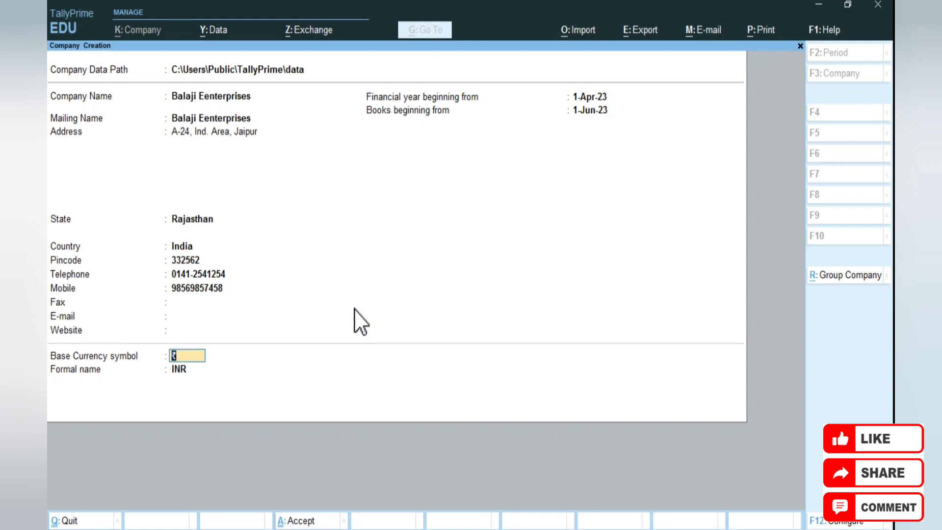
{"action": "key", "text": "Return"}
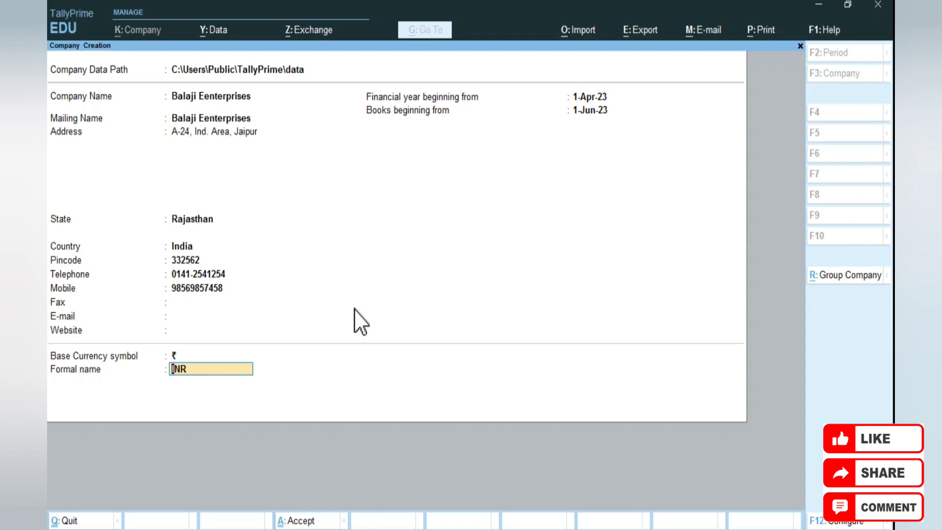
{"action": "key", "text": "Return"}
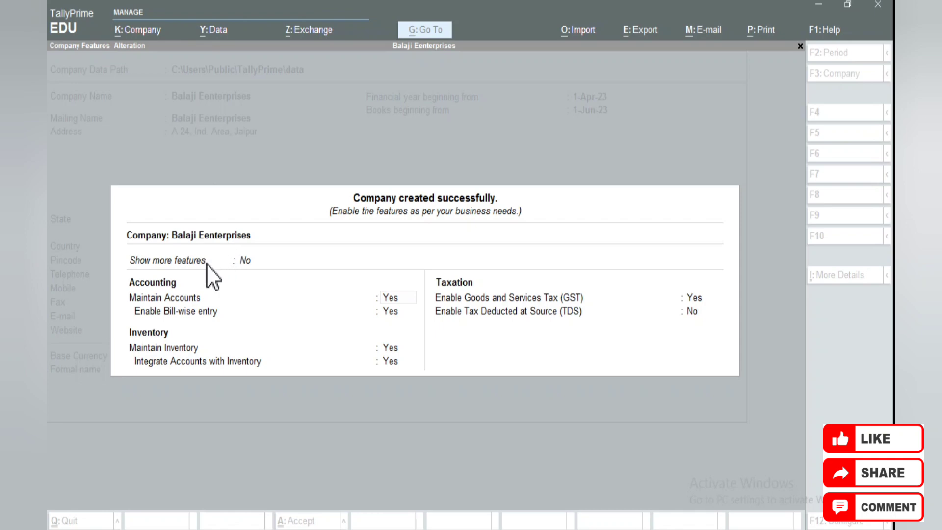
Keep the default accounting and inventory features and enable GST
{"action": "left_click", "coordinate": [370, 231]}
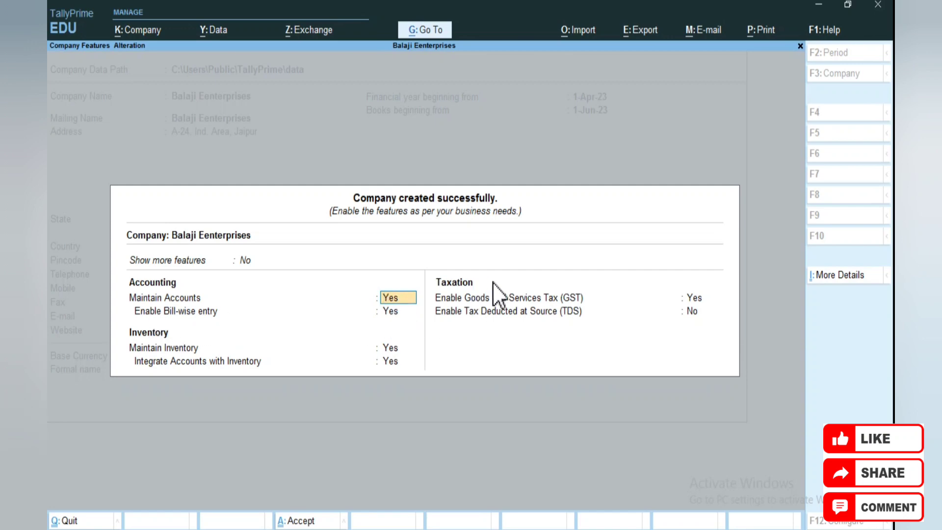
{"action": "key", "text": "Return"}
{"action": "key", "text": "Return"}
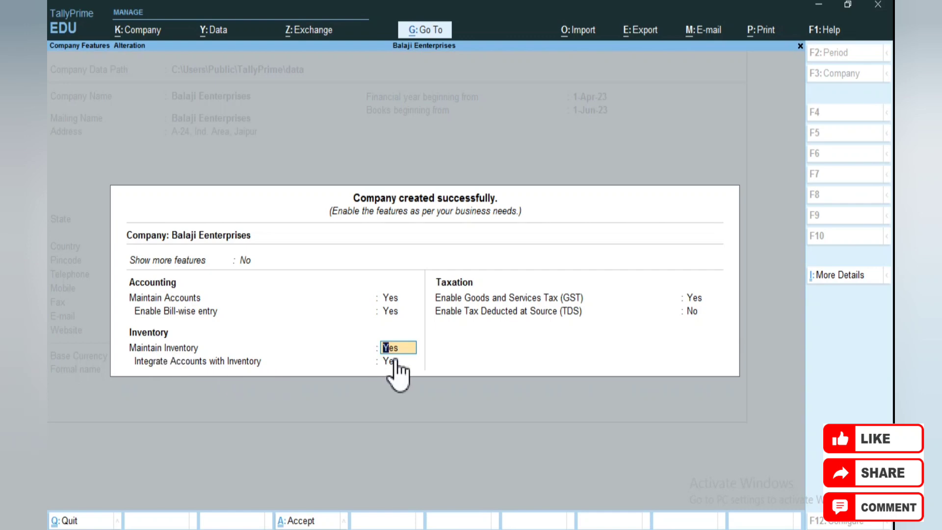
{"action": "key", "text": "Return"}
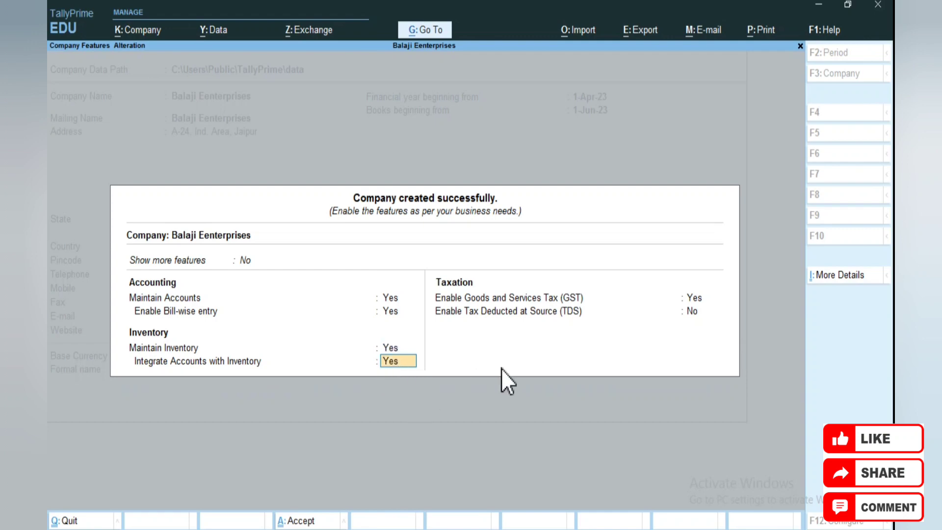
{"action": "key", "text": "Return"}
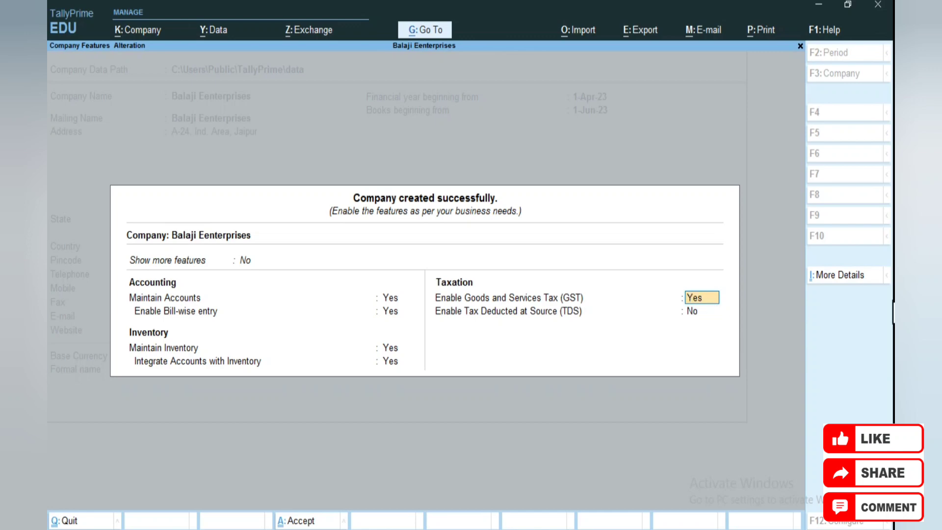
{"action": "key", "text": "Return"}
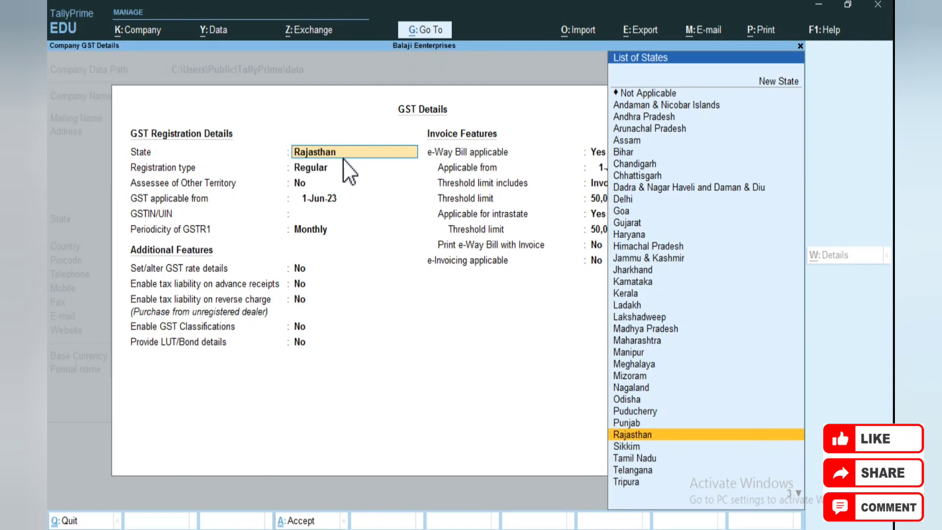
Register GST in Rajasthan as Regular from 1-Jun-23, leaving GSTIN blank
{"action": "key", "text": "Return"}
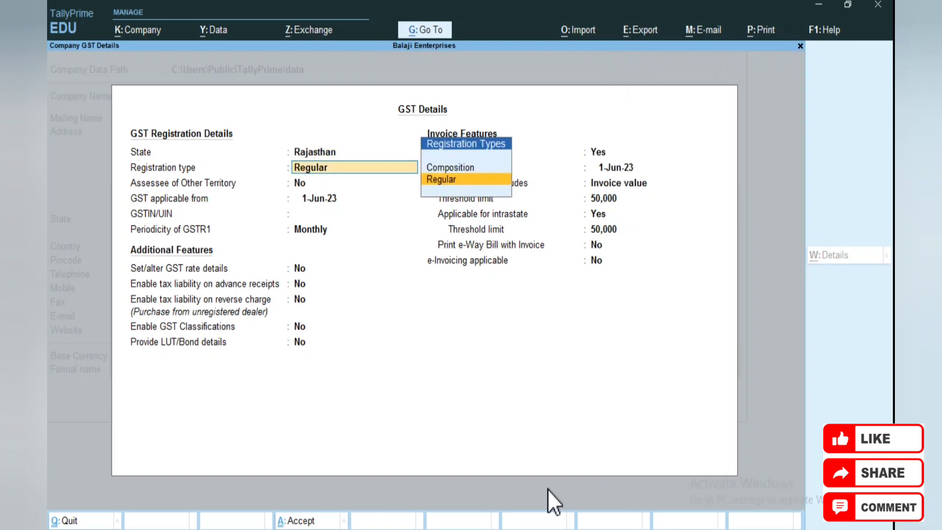
{"action": "key", "text": "Return"}
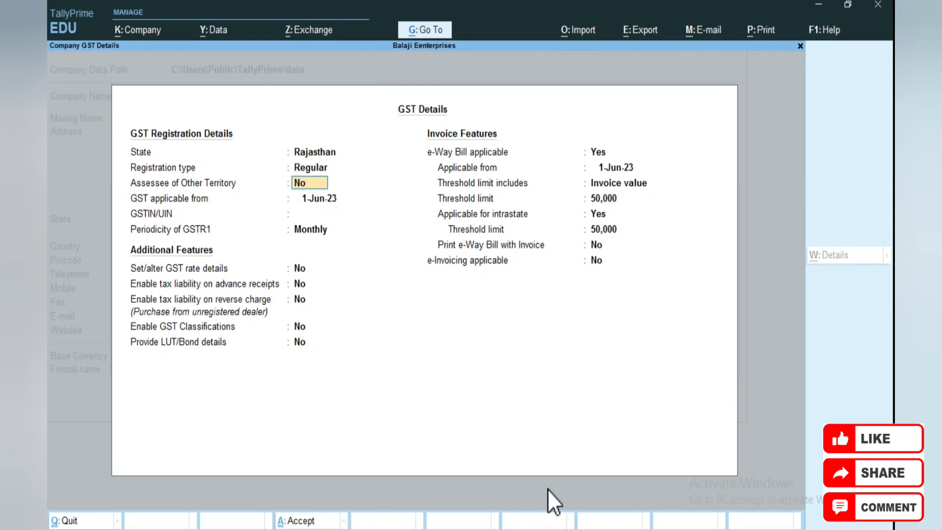
{"action": "key", "text": "Return"}
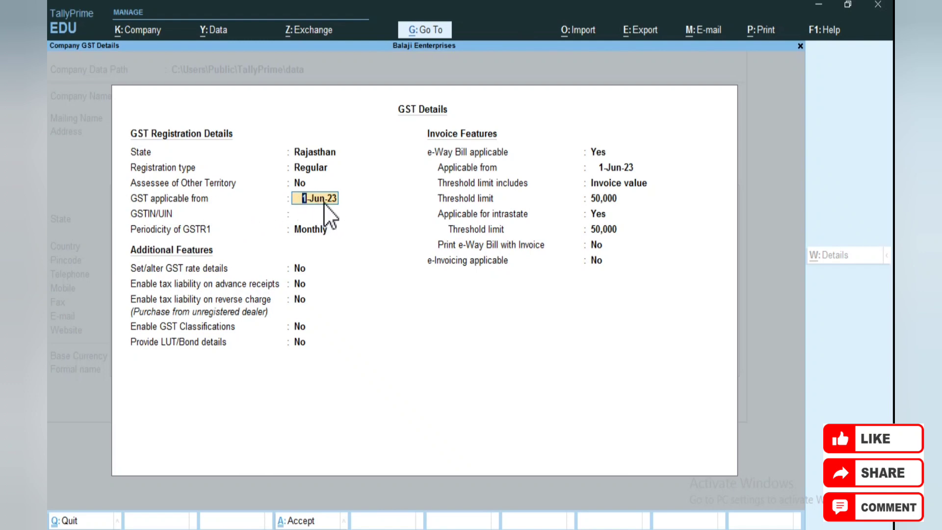
{"action": "key", "text": "Return"}
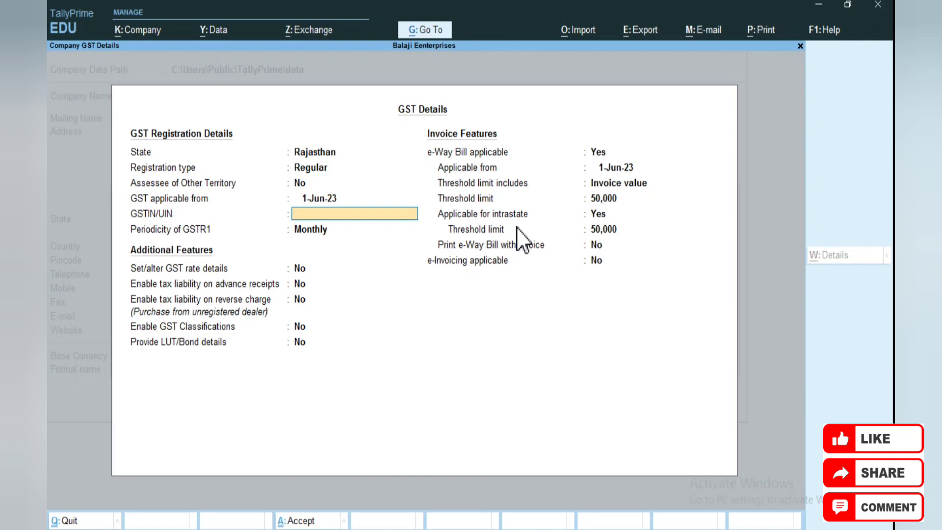
{"action": "type", "text": "29"}
{"action": "key", "text": "BackSpace"}
{"action": "key", "text": "BackSpace"}
{"action": "key", "text": "Return"}
{"action": "key", "text": "Return"}
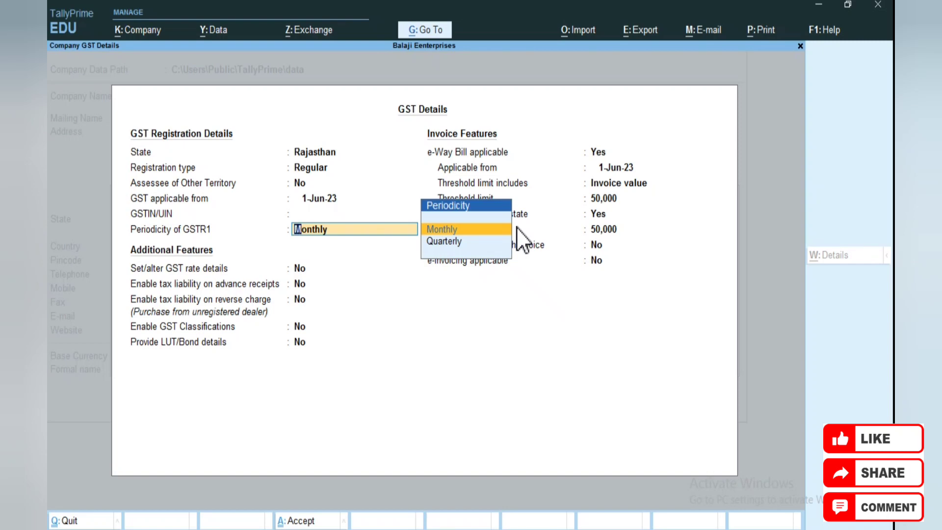
Choose Monthly GSTR1 periodicity and keep the additional GST features at No
{"action": "key", "text": "Down"}
{"action": "key", "text": "Up"}
{"action": "key", "text": "Return"}
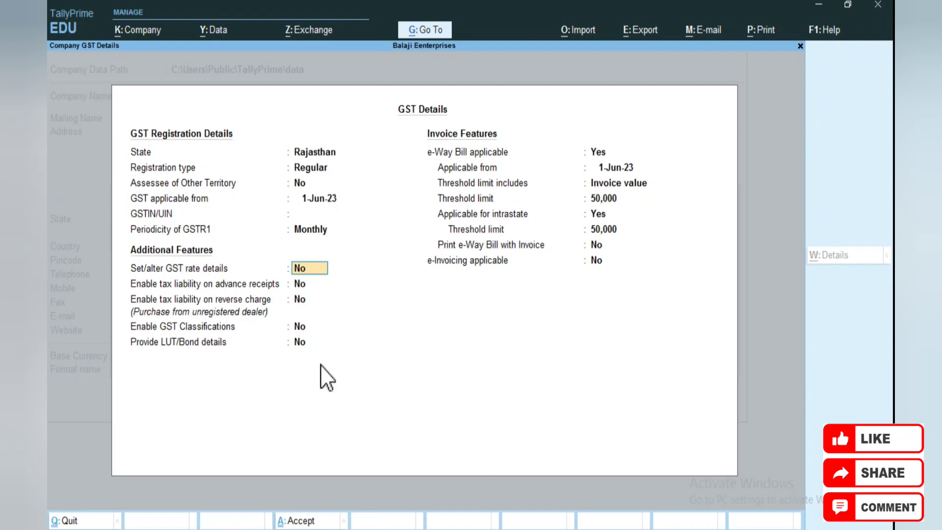
{"action": "key", "text": "Return"}
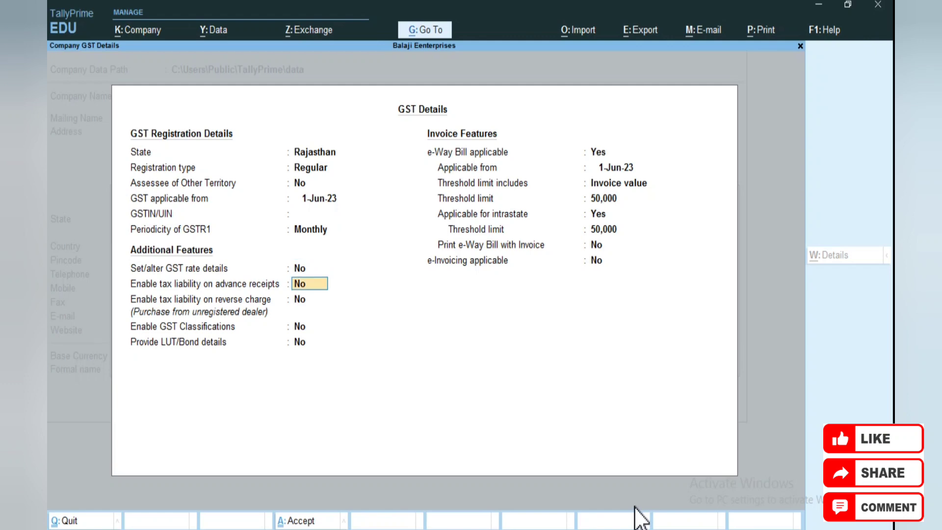
{"action": "key", "text": "Return"}
{"action": "key", "text": "Return"}
{"action": "key", "text": "Return"}
{"action": "key", "text": "Return"}
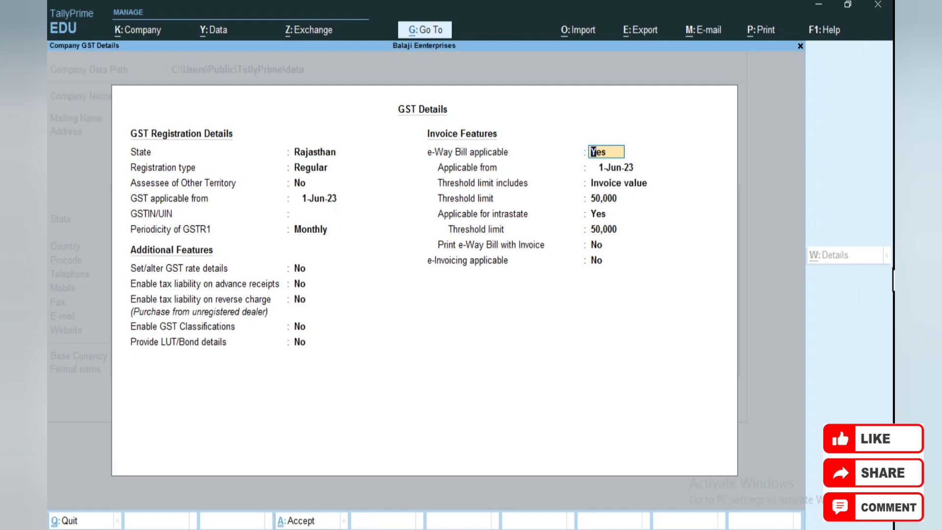
Accept e-Way Bill from 1-Jun-23 with default thresholds, e-Invoicing off, and save GST details
{"action": "key", "text": "Return"}
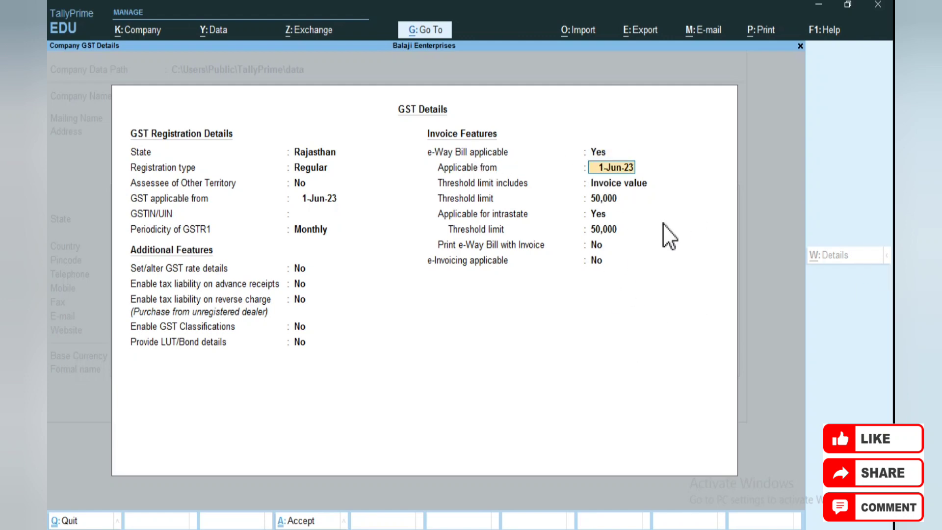
{"action": "key", "text": "Return"}
{"action": "key", "text": "Return"}
{"action": "key", "text": "Return"}
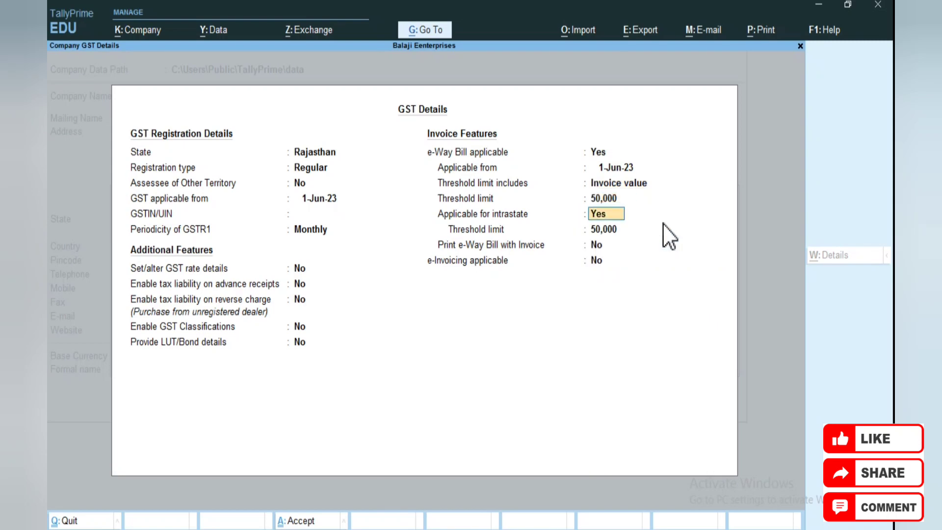
{"action": "key", "text": "Return"}
{"action": "key", "text": "Return"}
{"action": "key", "text": "Return"}
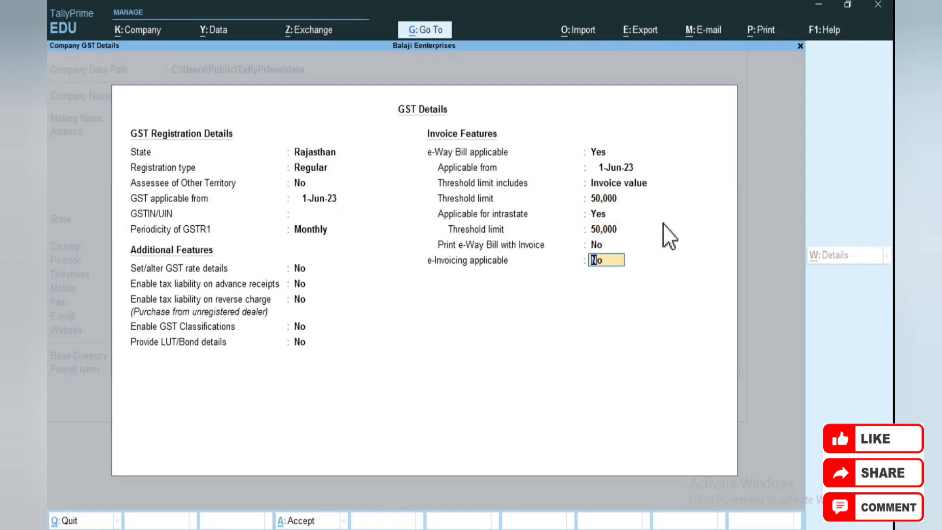
{"action": "key", "text": "Return"}
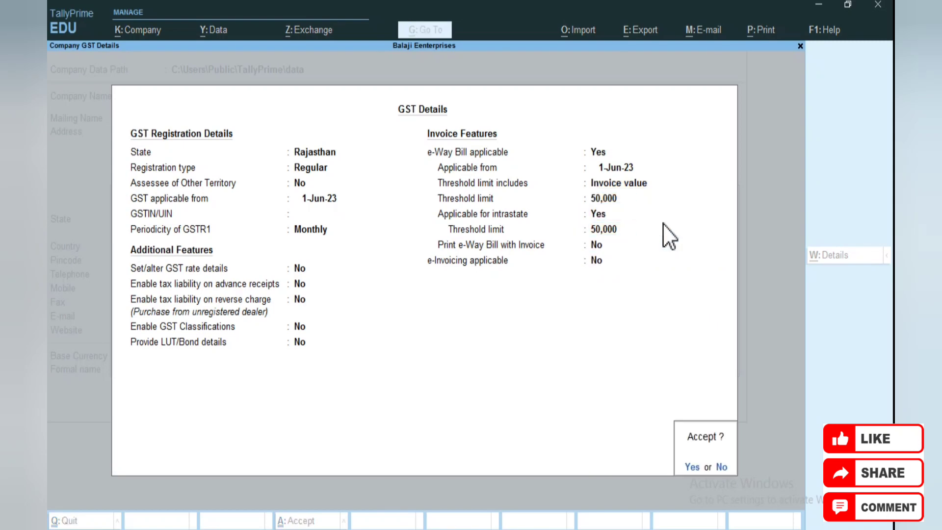
{"action": "key", "text": "Return"}
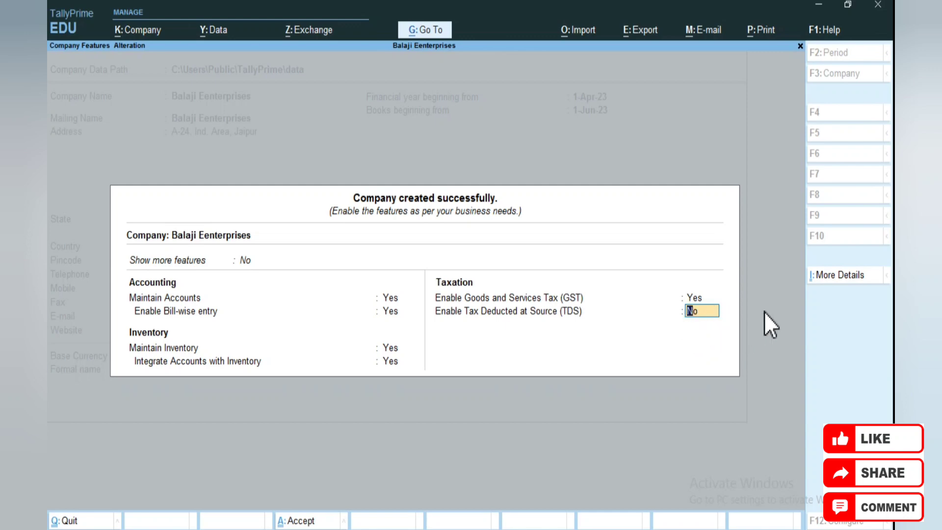
Leave TDS off and accept the company features
{"action": "key", "text": "Return"}
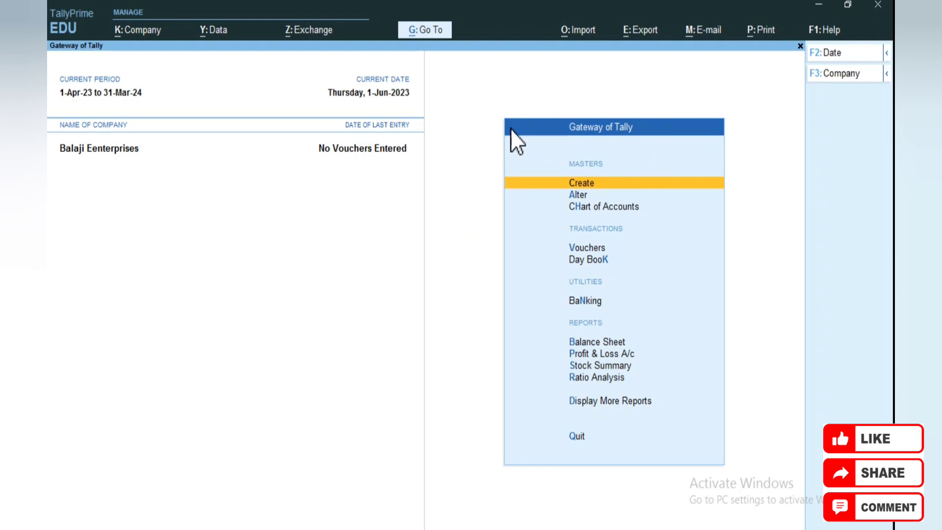
{"action": "left_click", "coordinate": [840, 74]}
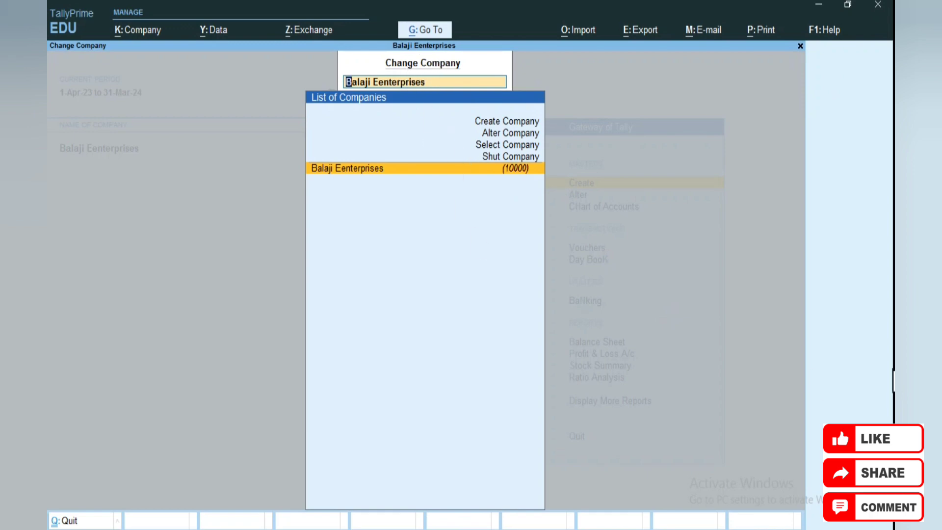
{"action": "key", "text": "Up"}
{"action": "key", "text": "Up"}
{"action": "key", "text": "Up"}
{"action": "key", "text": "Up"}
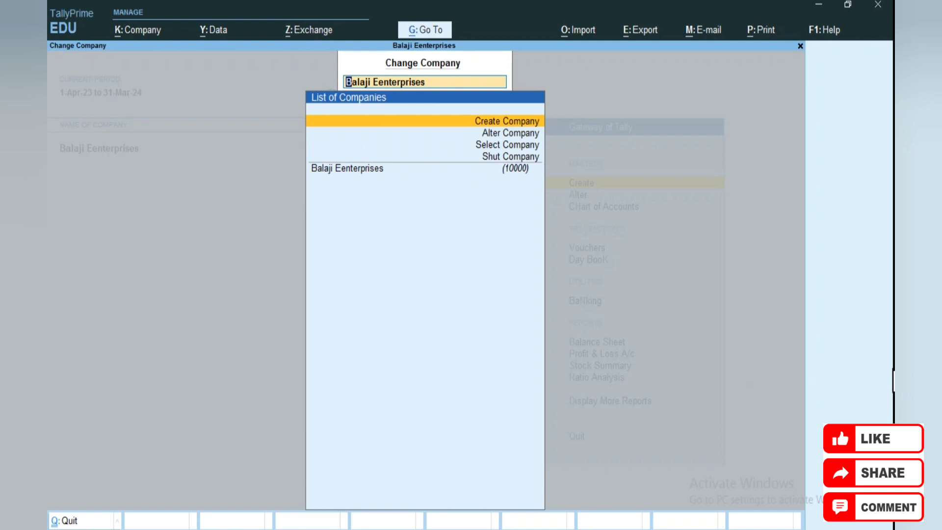
{"action": "key", "text": "Down"}
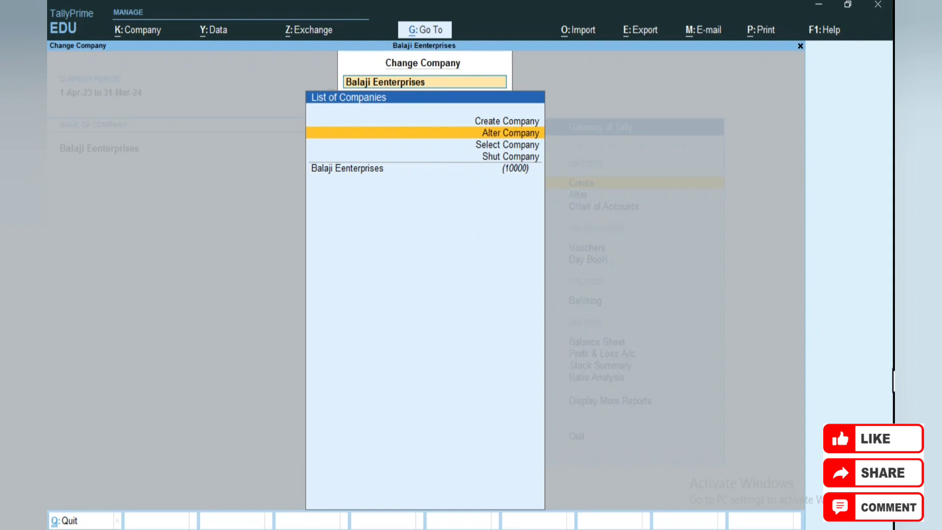
{"action": "key", "text": "Down"}
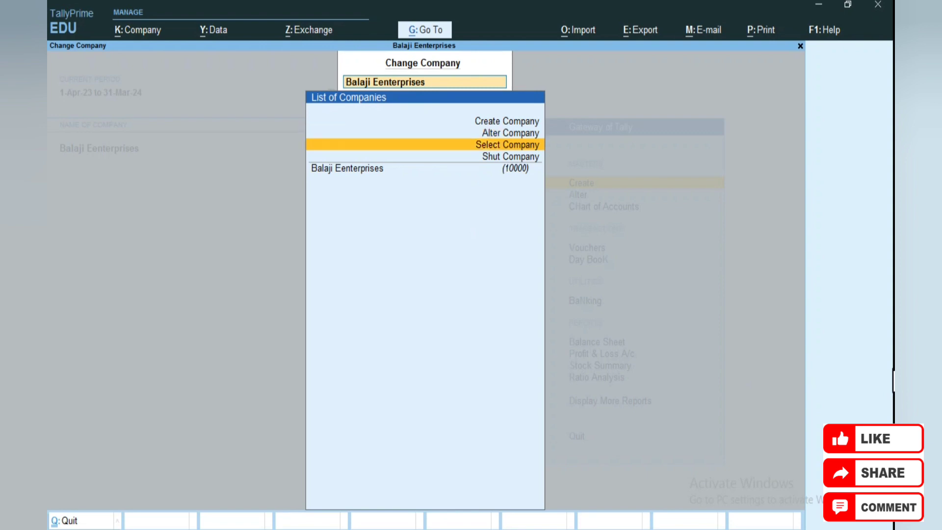
{"action": "key", "text": "Down"}
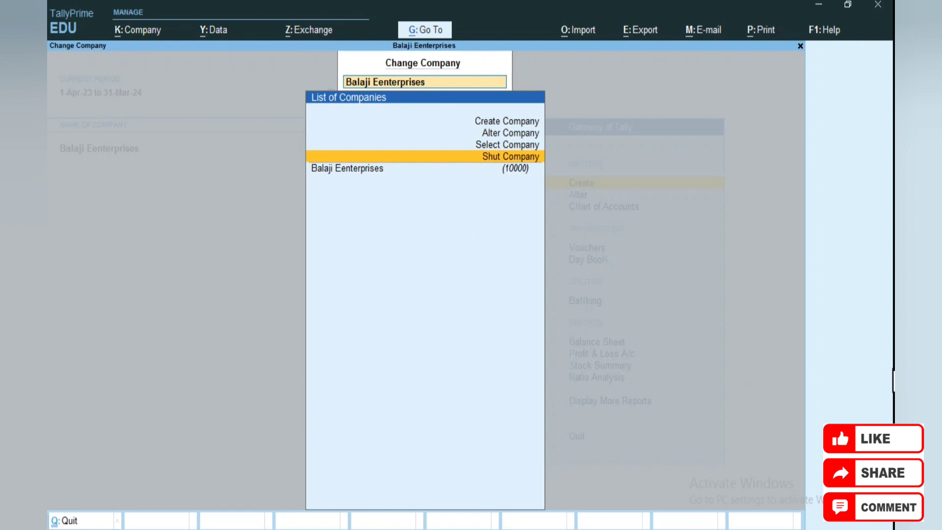
{"action": "key", "text": "Down"}
{"action": "key", "text": "Return"}
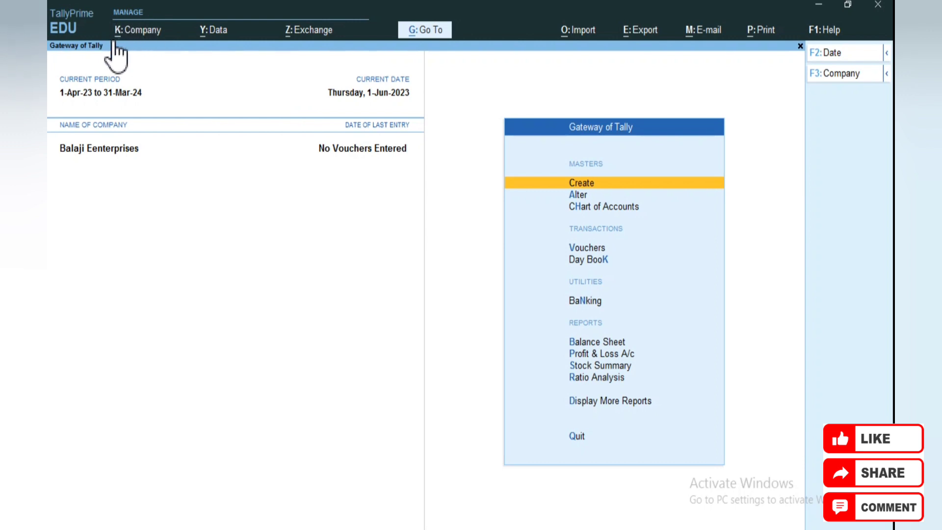
Open the K: Company menu
{"action": "left_click", "coordinate": [141, 35]}
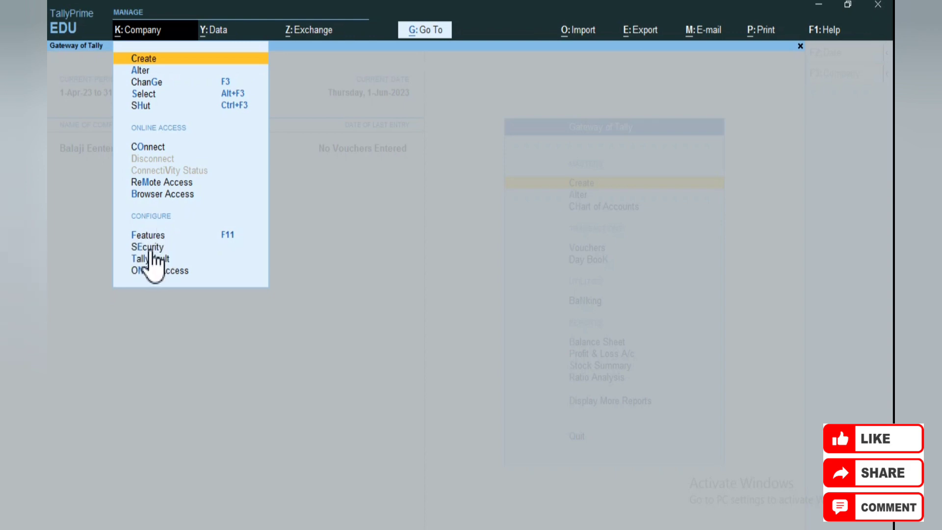
Turn on Control User Access (Yes) in the company's Security and User Access settings
{"action": "left_click", "coordinate": [155, 247]}
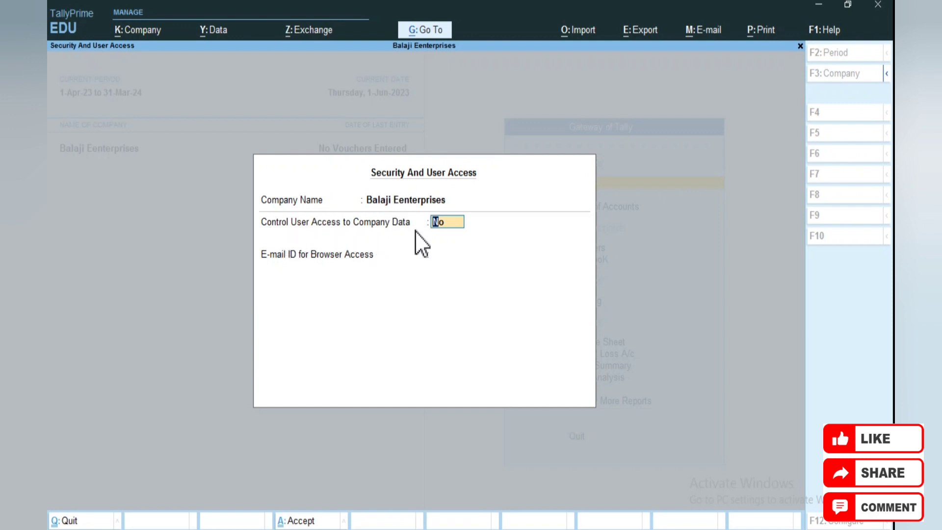
{"action": "type", "text": "y"}
{"action": "key", "text": "Return"}
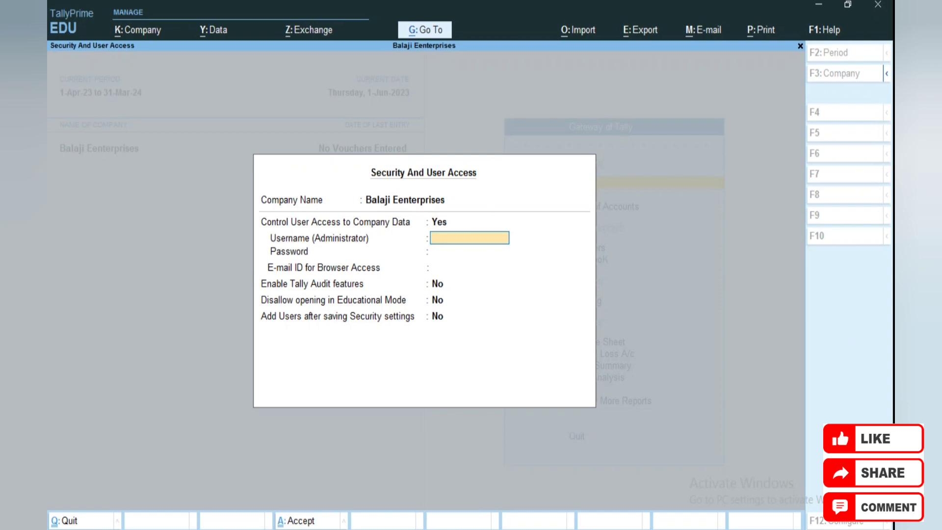
Enter the administrator username, set and confirm the administrator password, and acknowledge the forgotten-password warning
{"action": "type", "text": "yuvraj"}
{"action": "key", "text": "Return"}
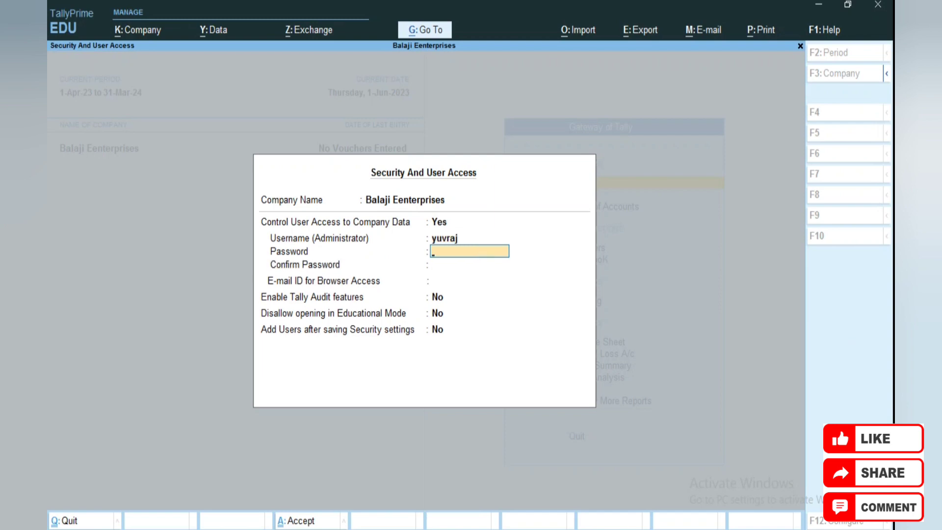
{"action": "key", "text": "Return"}
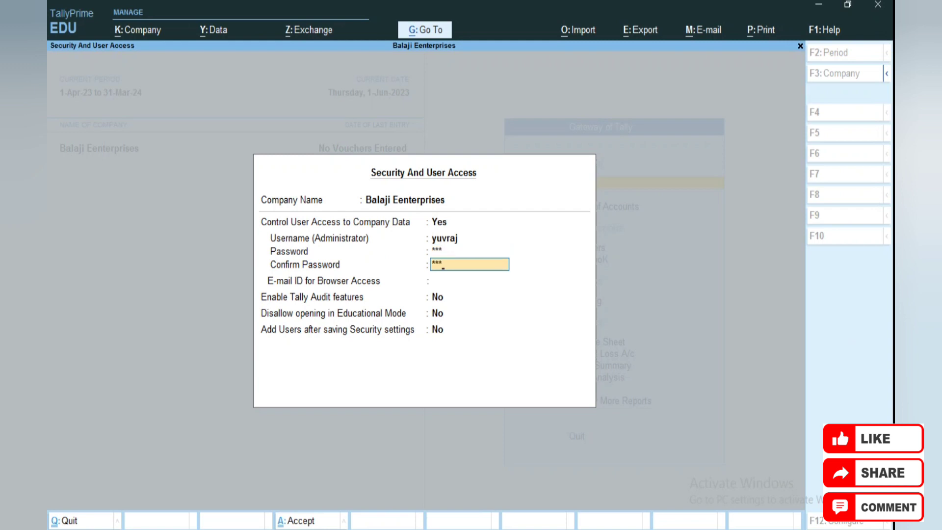
{"action": "key", "text": "Return"}
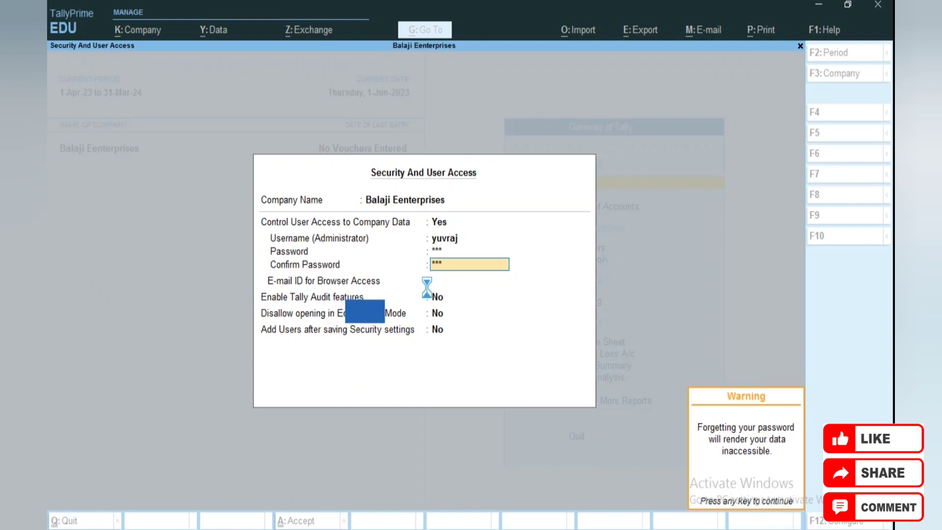
{"action": "key", "text": "Return"}
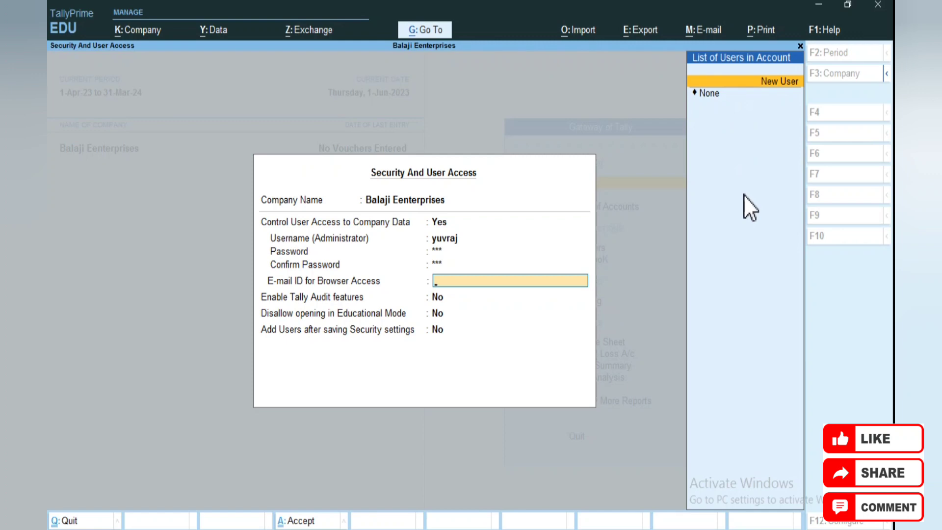
Set the browser-access user e-mail to None after the invalid-entry error, leaving educational mode and adding users at No
{"action": "key", "text": "Return"}
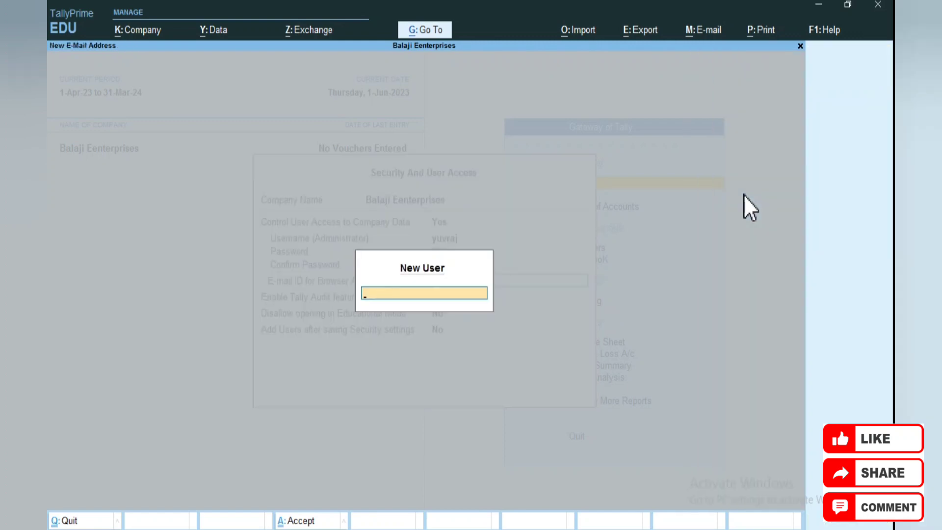
{"action": "type", "text": "yuvraj"}
{"action": "key", "text": "Return"}
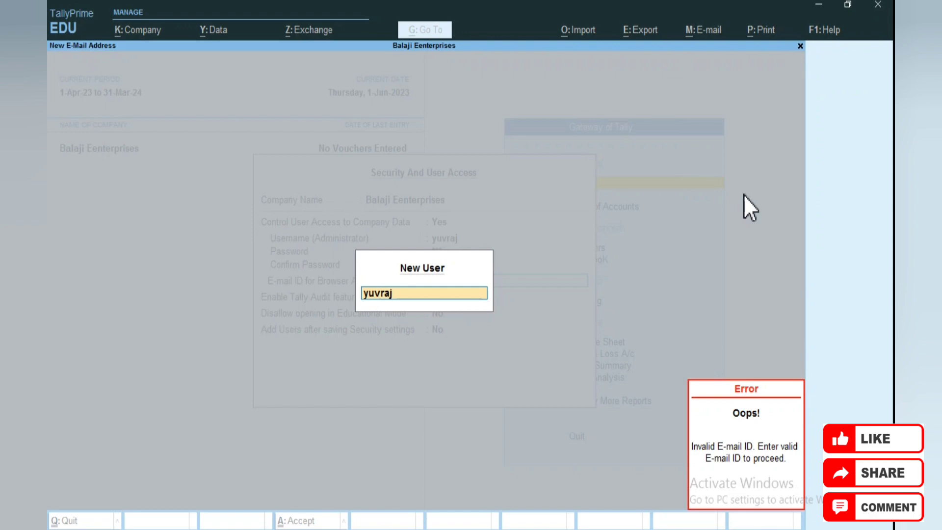
{"action": "key", "text": "Escape"}
{"action": "key", "text": "Escape"}
{"action": "key", "text": "Escape"}
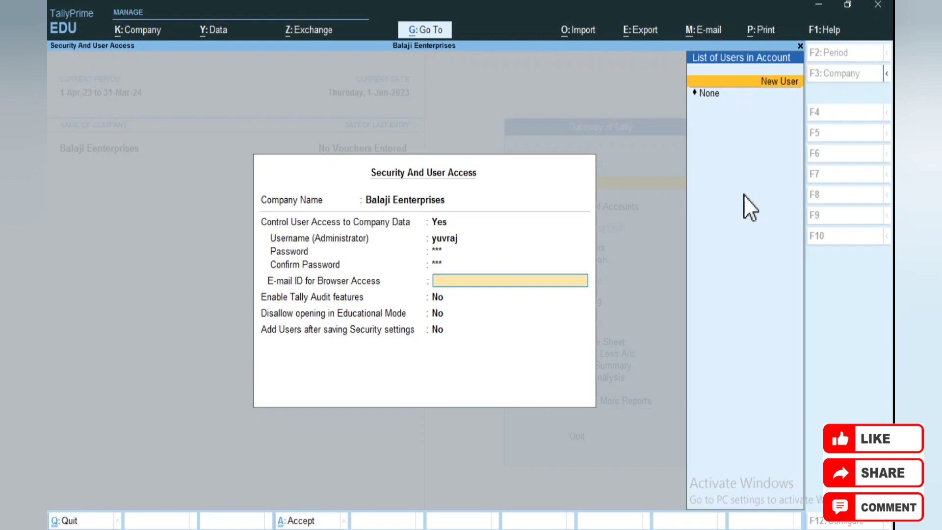
{"action": "key", "text": "Down"}
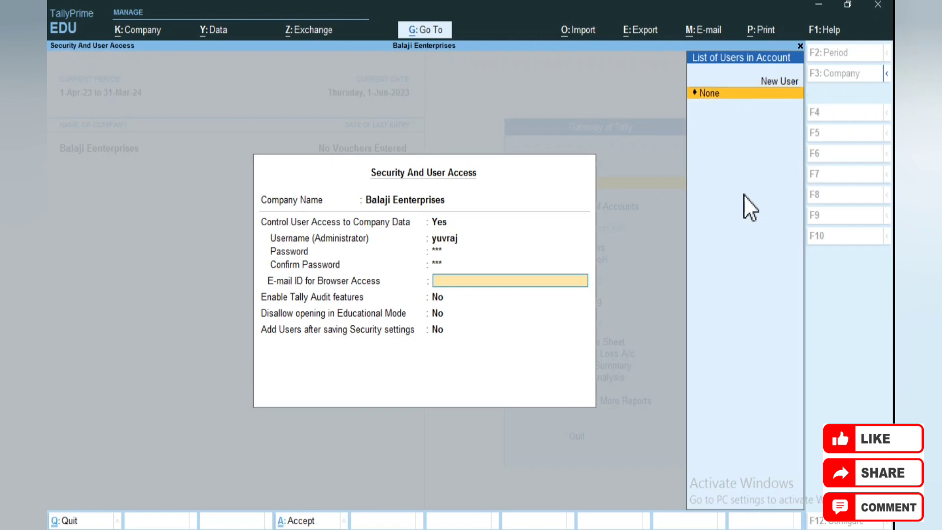
{"action": "key", "text": "Return"}
{"action": "key", "text": "Return"}
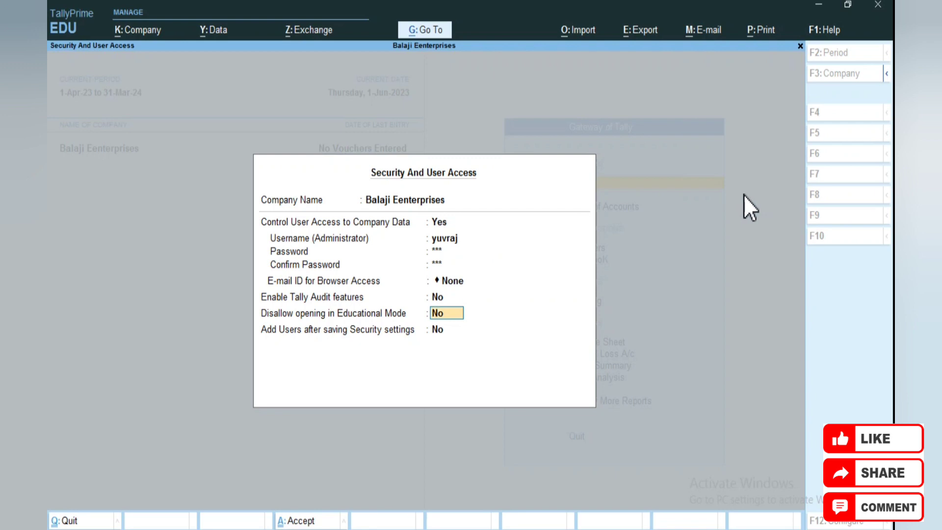
{"action": "key", "text": "Return"}
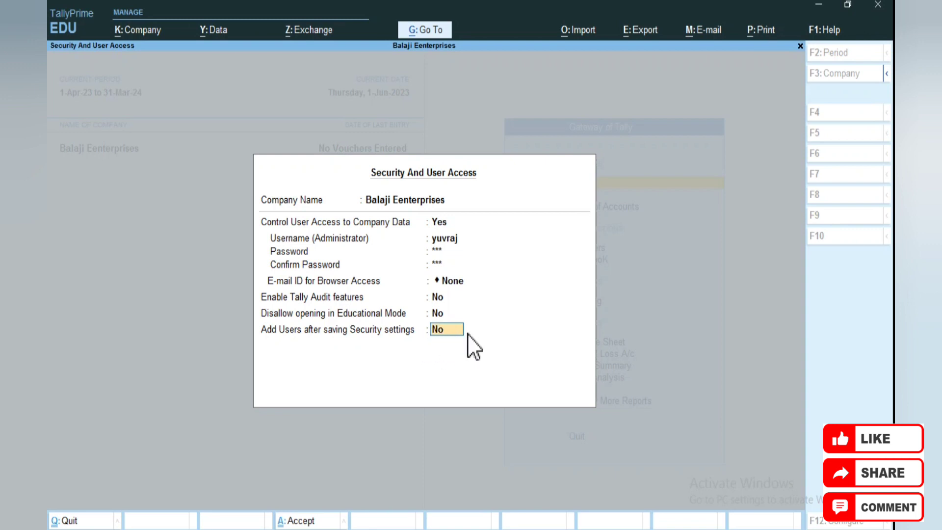
{"action": "key", "text": "Return"}
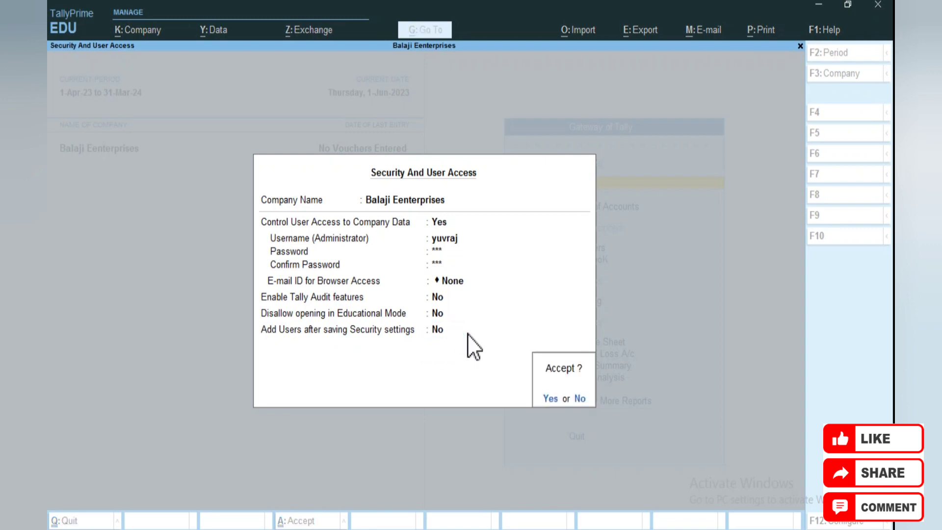
Accept the security settings, then bring up the Change Company list with F3
{"action": "key", "text": "Return"}
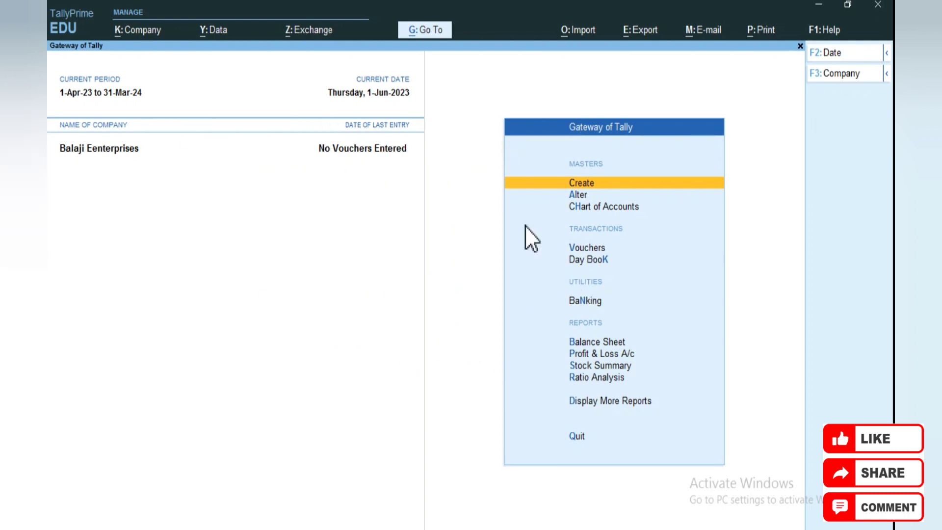
{"action": "key", "text": "F3"}
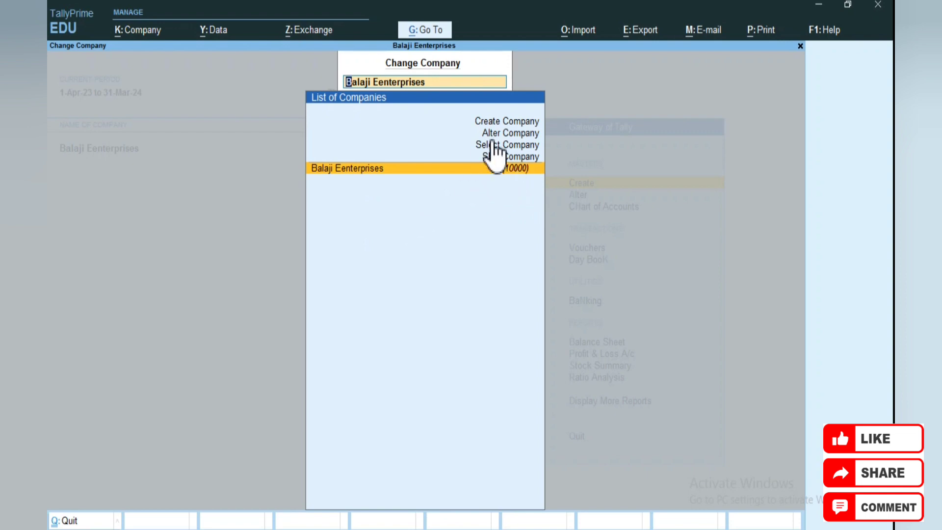
Shut the company Balaji Eenterprises and confirm
{"action": "key", "text": "Up"}
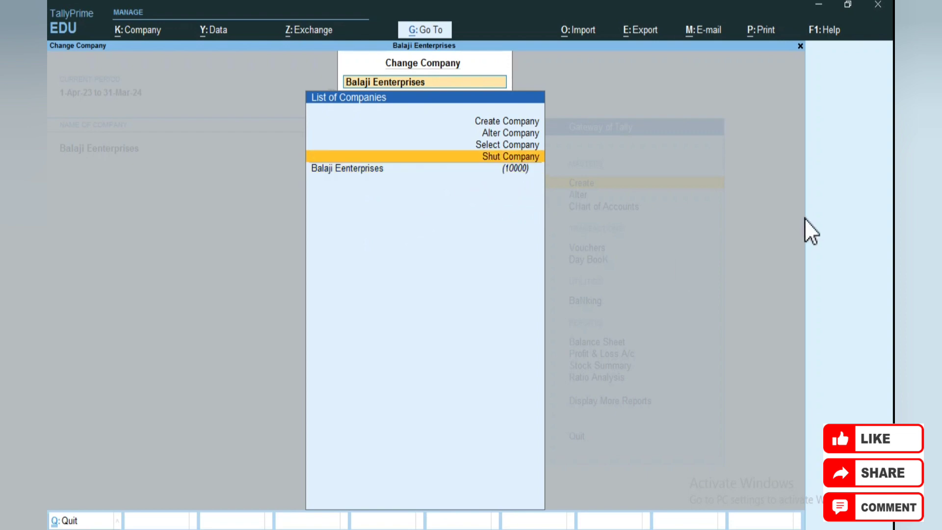
{"action": "key", "text": "Return"}
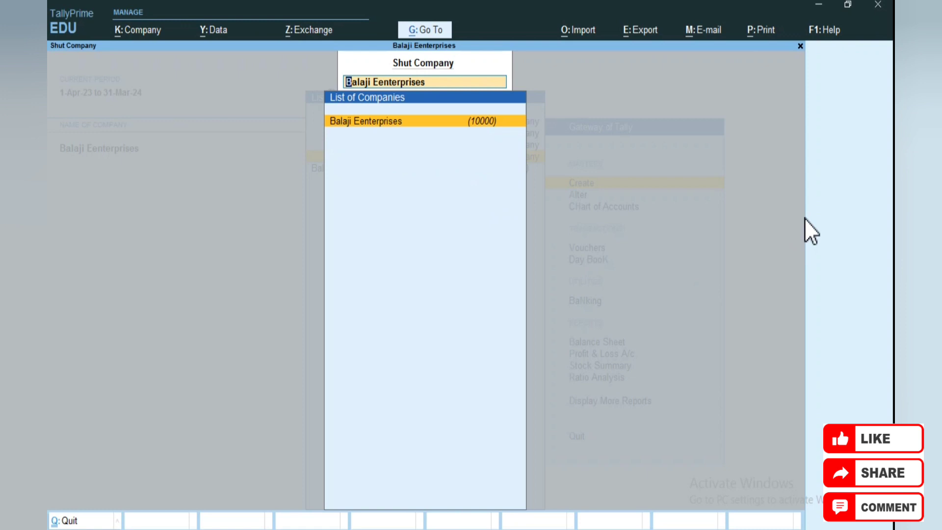
{"action": "key", "text": "Return"}
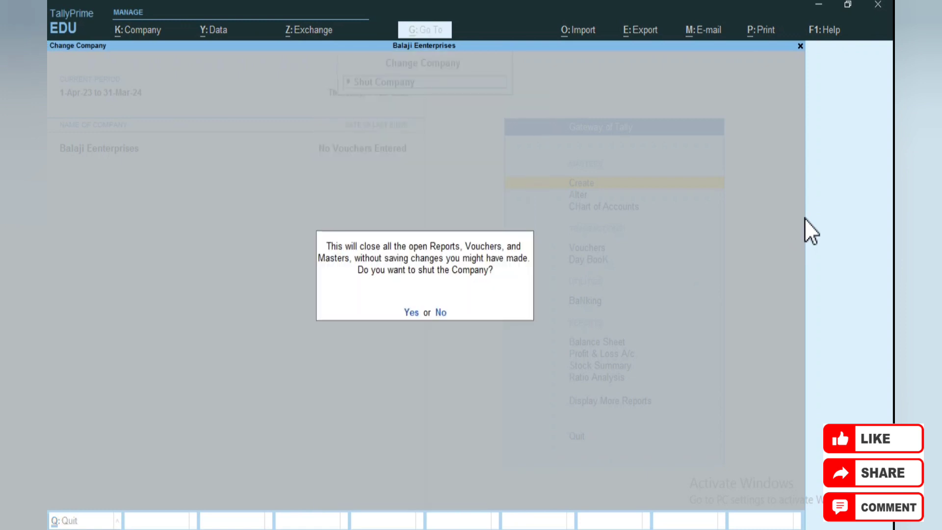
{"action": "key", "text": "Return"}
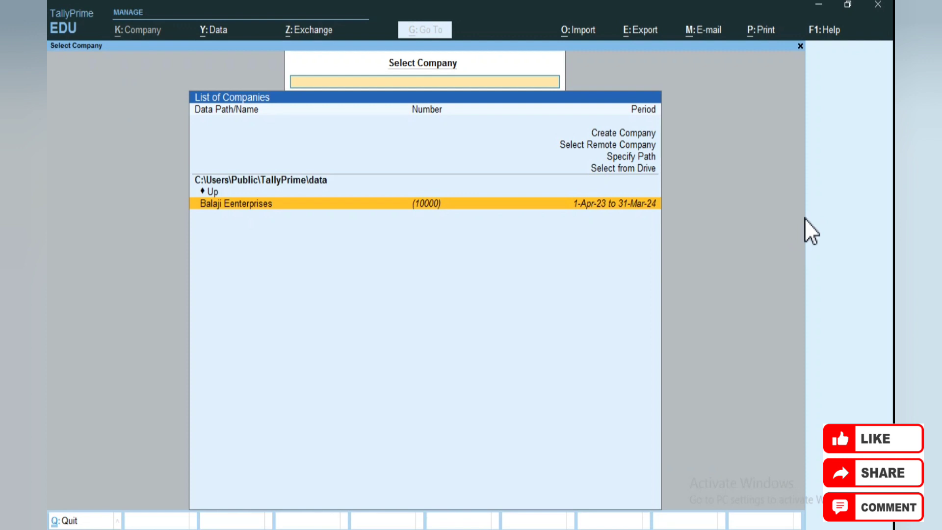
Select Balaji Eenterprises from the company list to reopen it at the login prompt
{"action": "key", "text": "Up"}
{"action": "key", "text": "Up"}
{"action": "key", "text": "Up"}
{"action": "key", "text": "Up"}
{"action": "key", "text": "Up"}
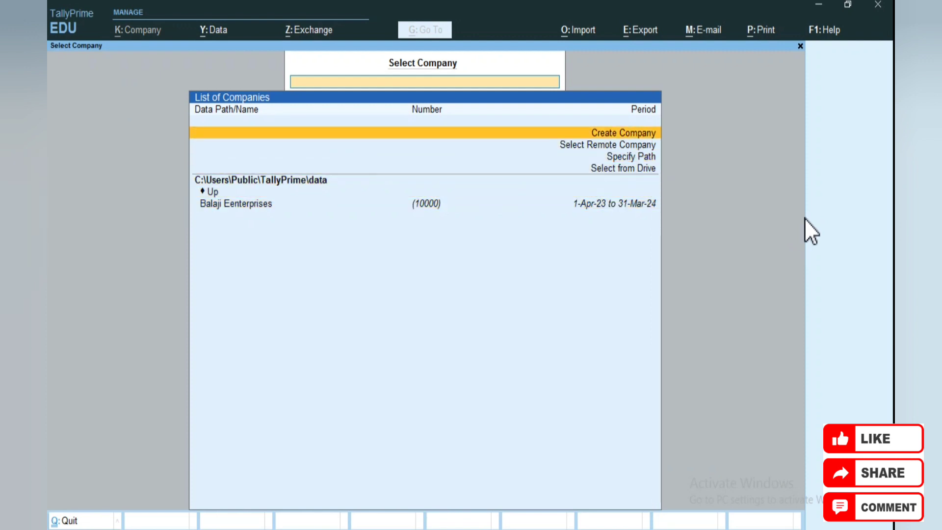
{"action": "key", "text": "Down"}
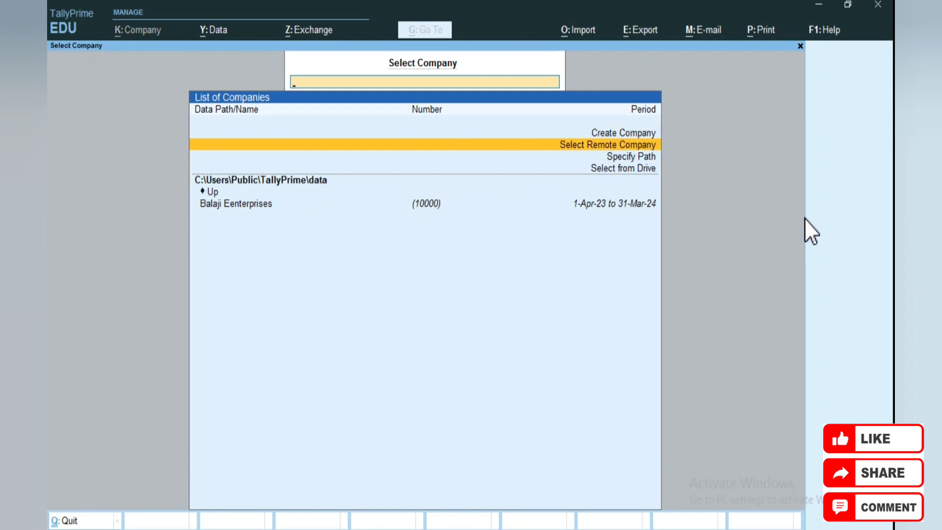
{"action": "key", "text": "Down"}
{"action": "key", "text": "Down"}
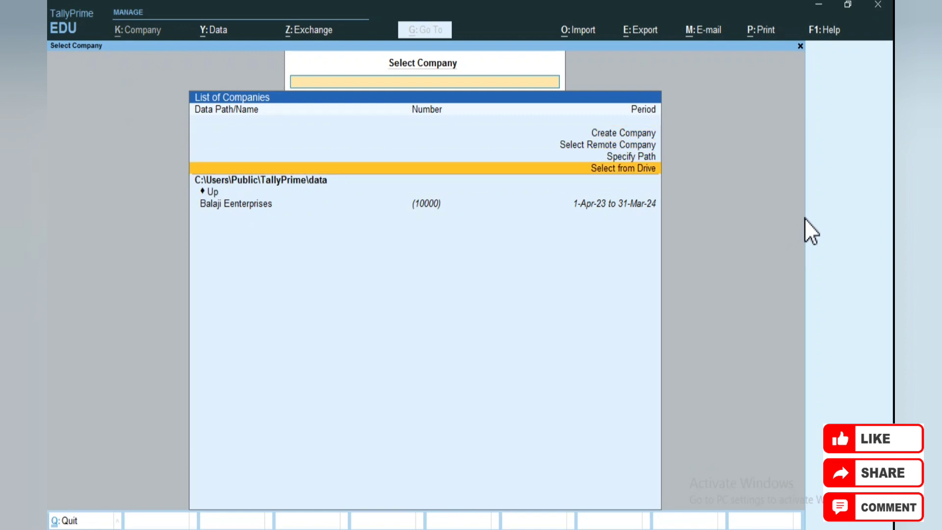
{"action": "key", "text": "Down"}
{"action": "key", "text": "Down"}
{"action": "key", "text": "Down"}
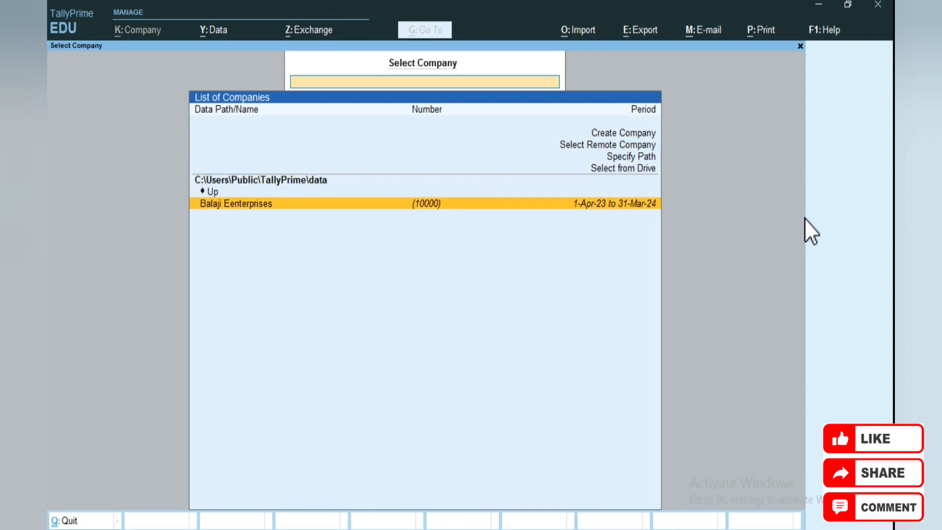
{"action": "key", "text": "Return"}
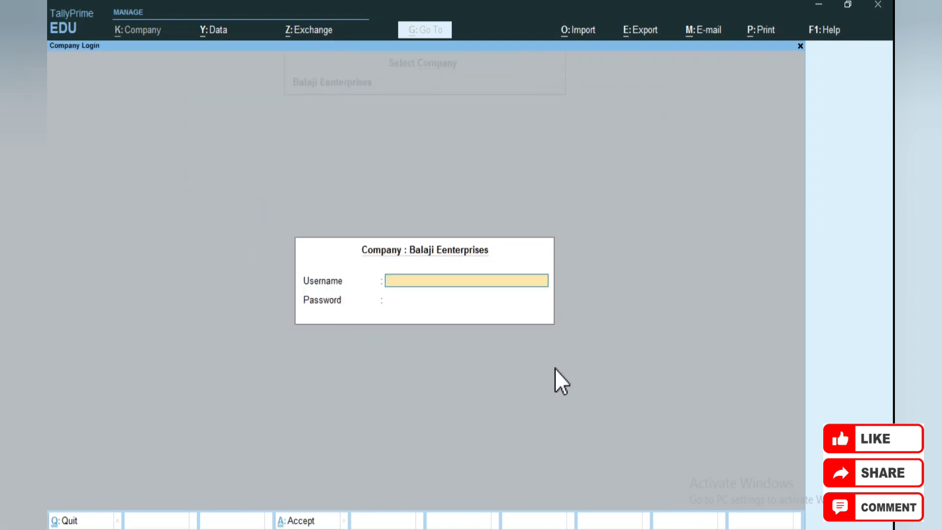
Log in to Balaji Eenterprises with the administrator username and password
{"action": "type", "text": "yuvraj"}
{"action": "key", "text": "Return"}
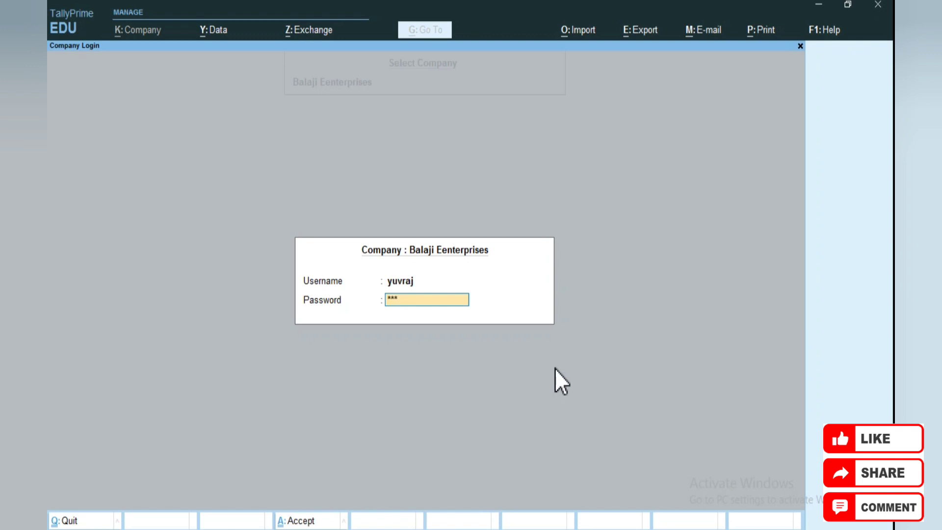
{"action": "key", "text": "Return"}
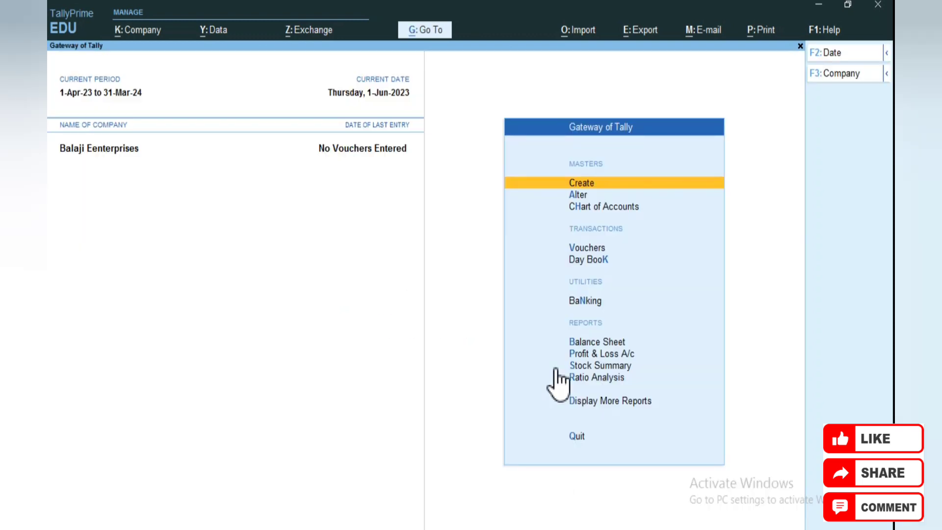